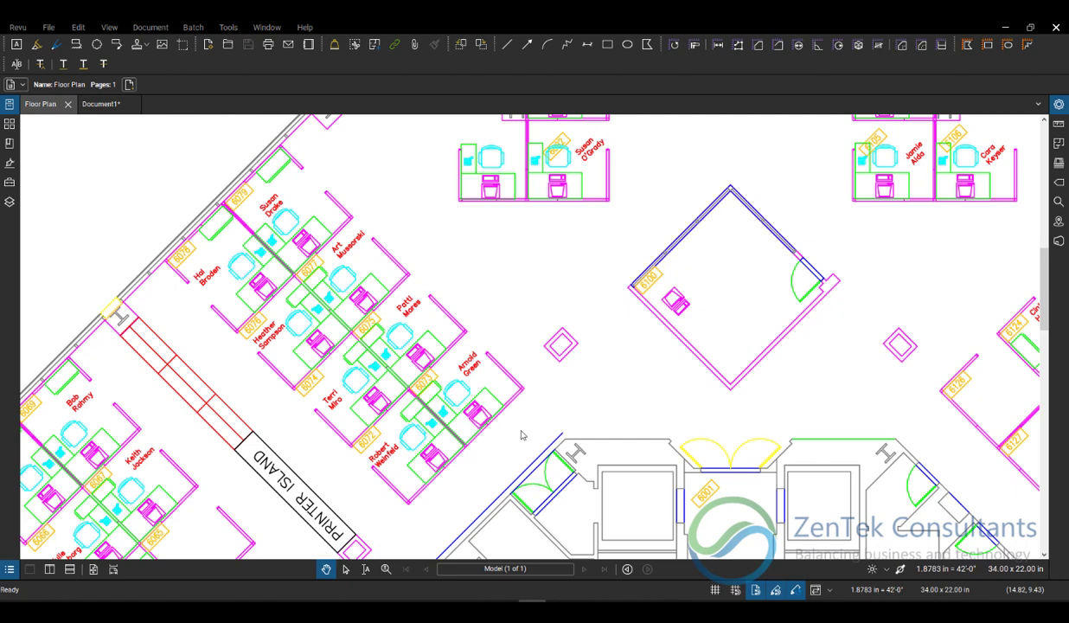
left_click(229, 30)
mouse_move(263, 45)
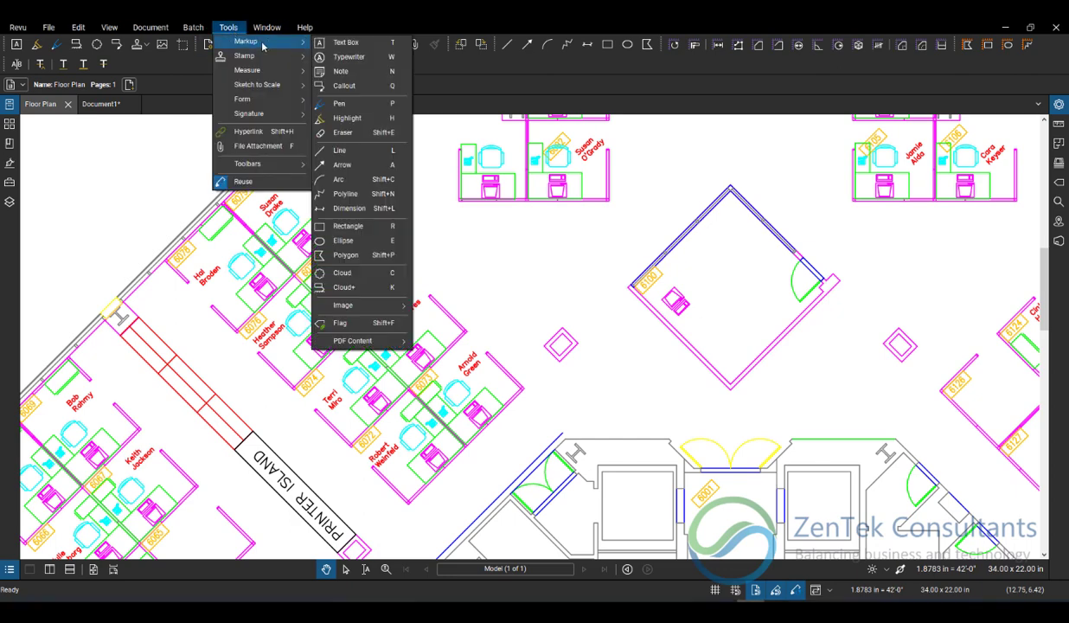
left_click(593, 324)
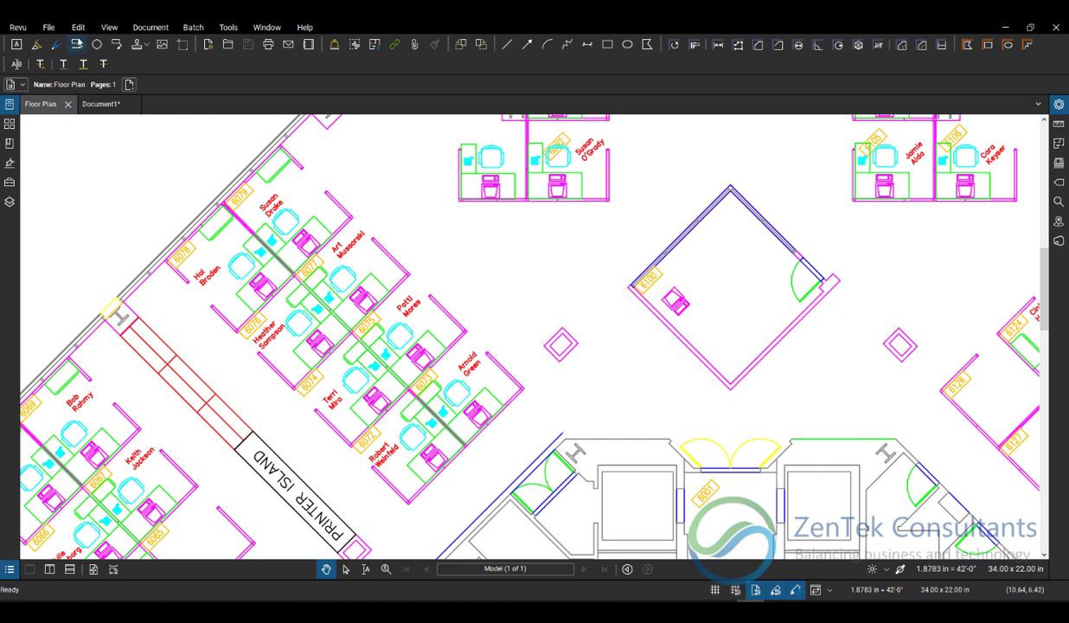
- Take a content snapshot of the angled eight-cubicle block 6072 to 6079, outlining it with a four-corner polygon region
left_click(80, 27)
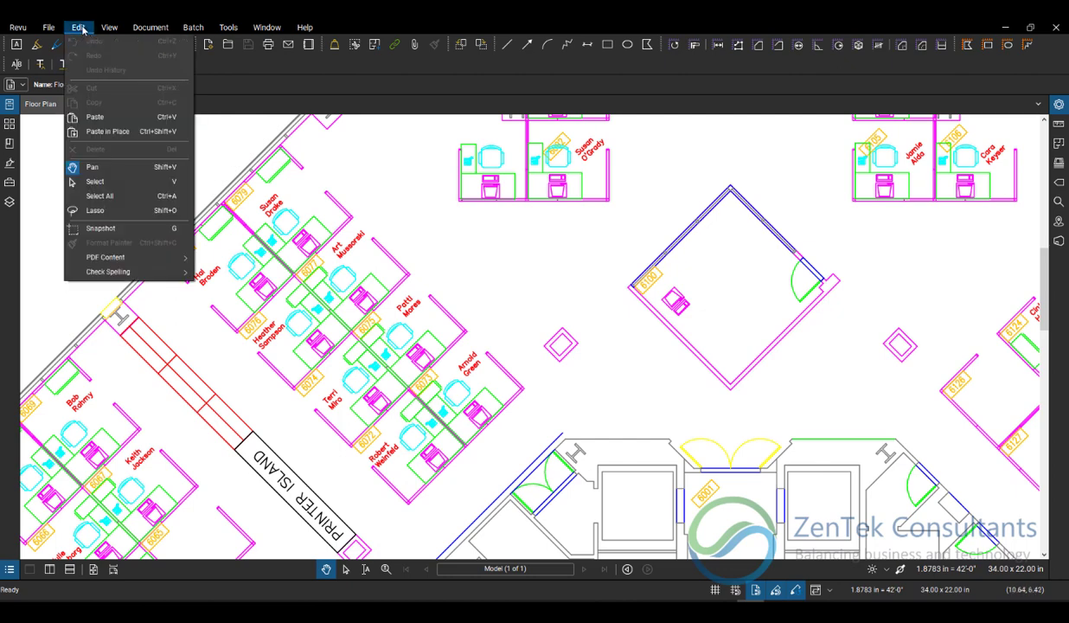
mouse_move(144, 263)
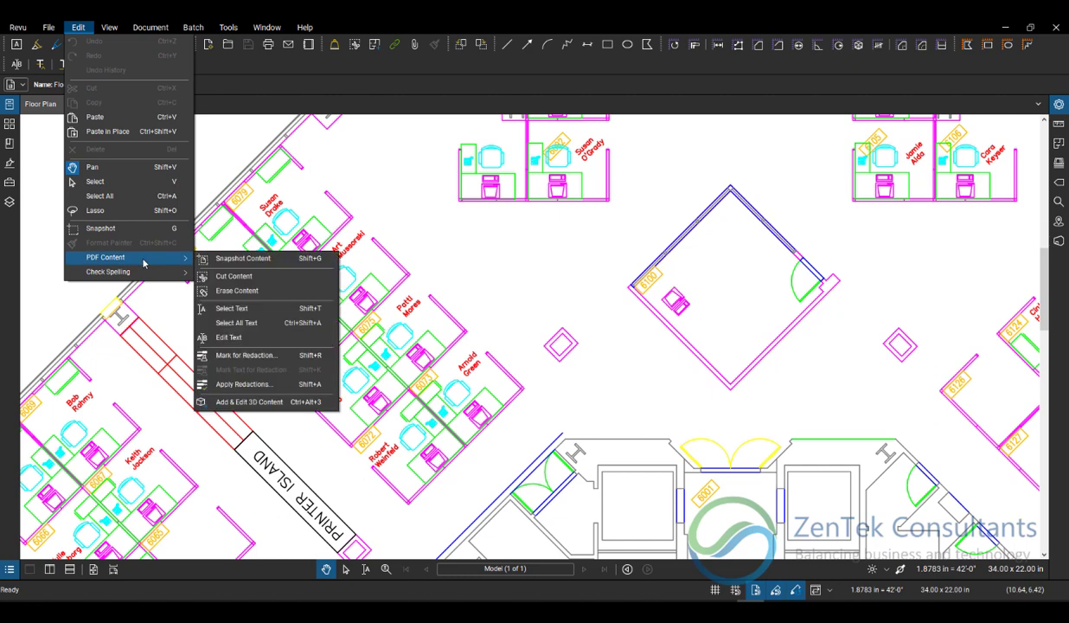
left_click(283, 265)
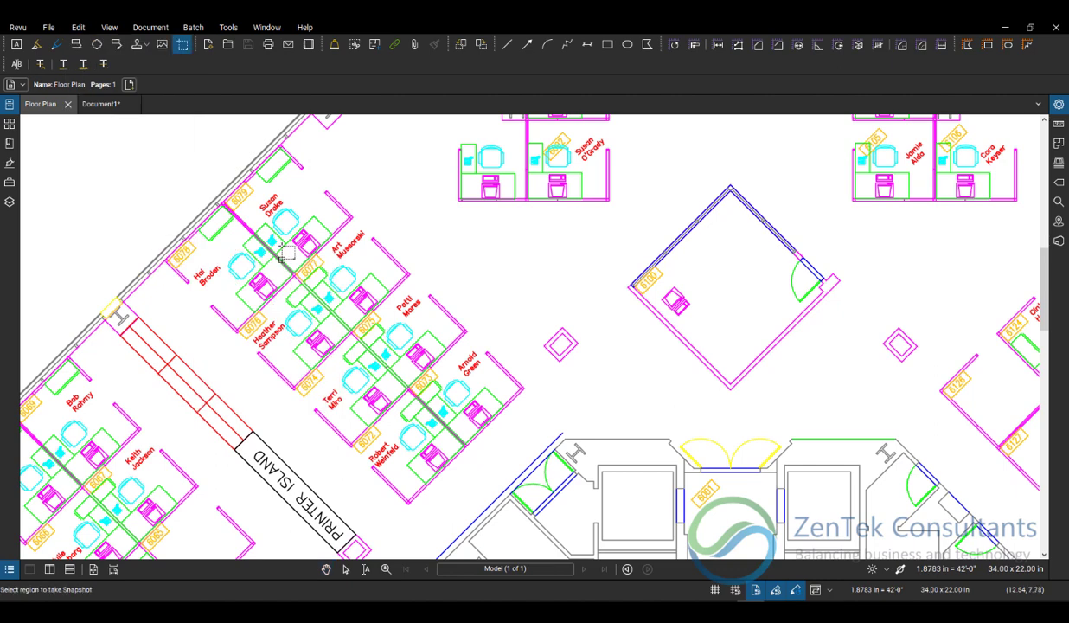
left_click(273, 131)
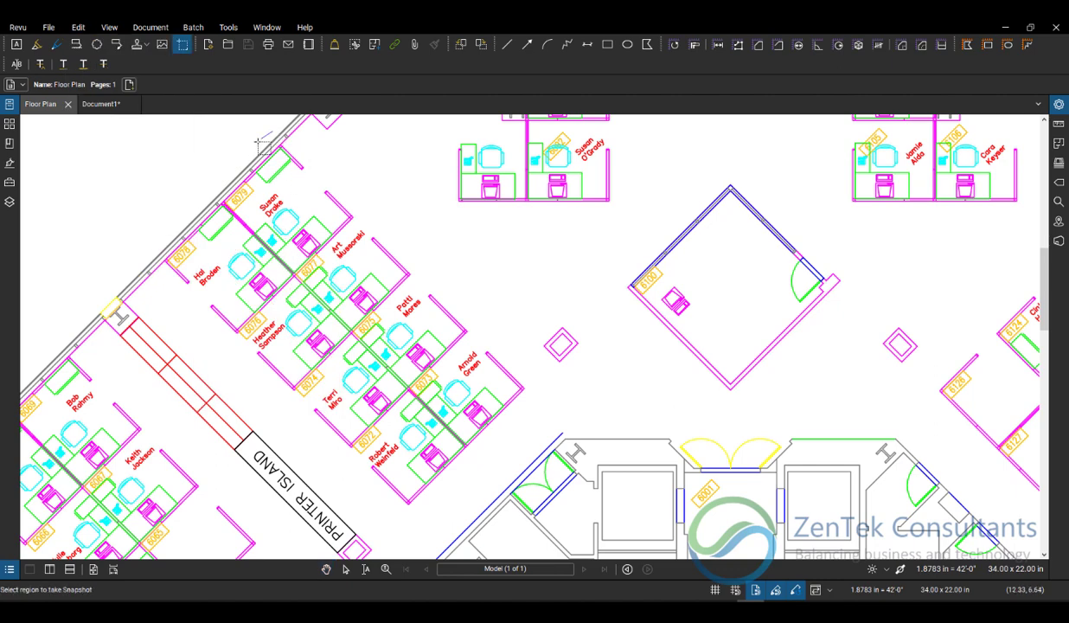
left_click(150, 259)
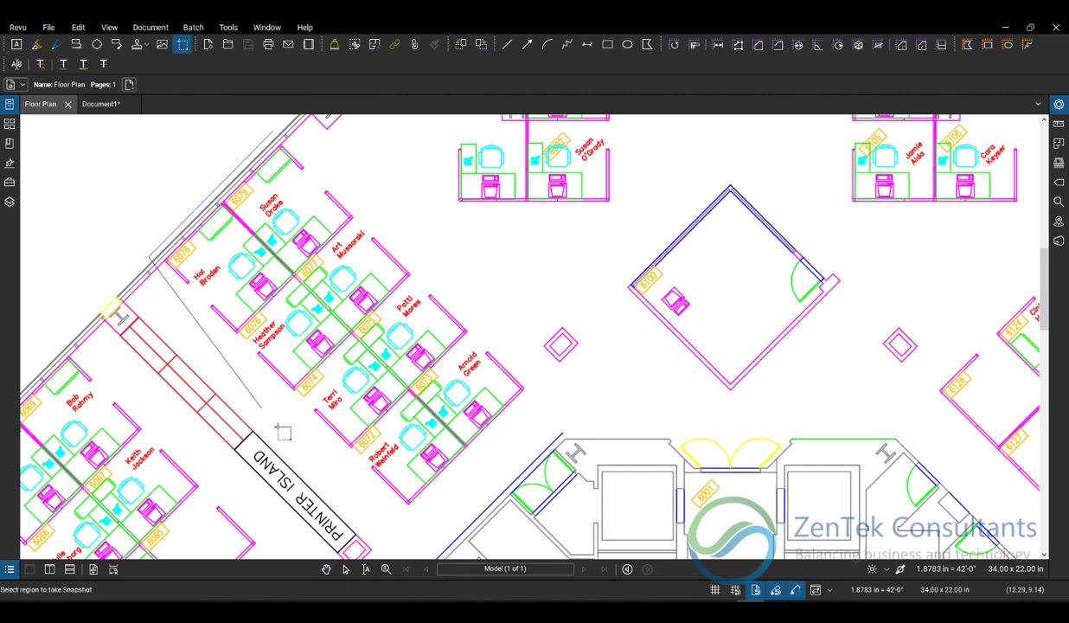
left_click(412, 513)
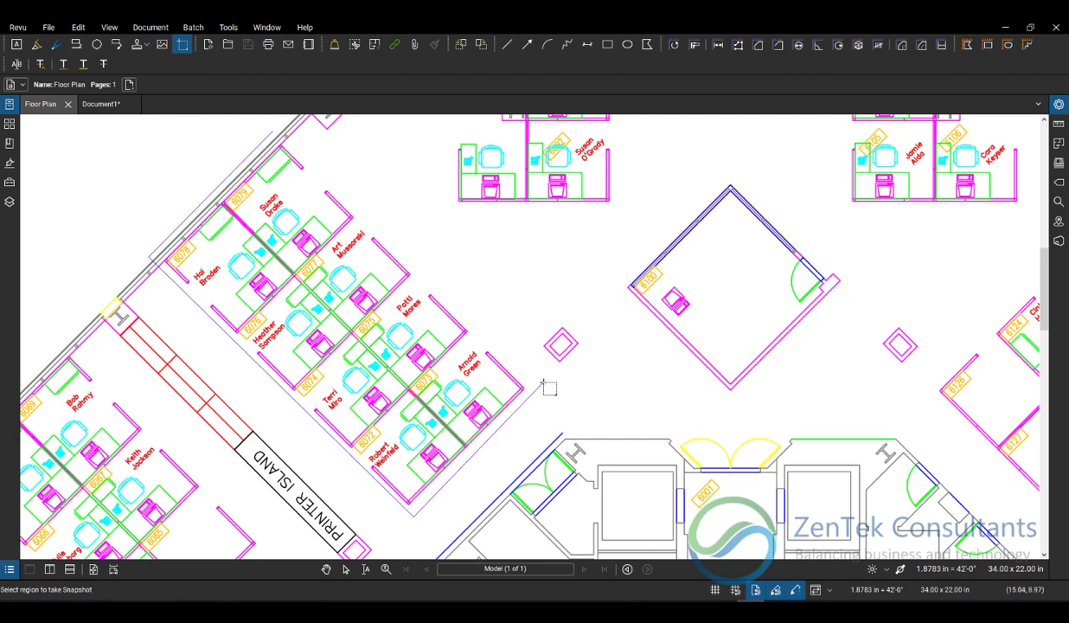
double_click(543, 383)
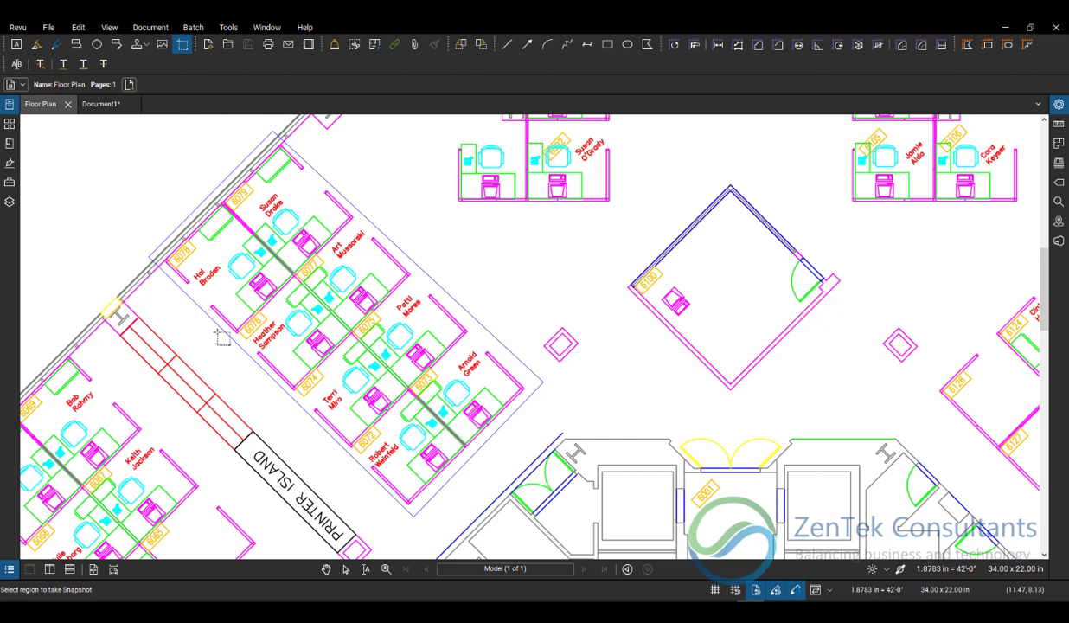
- Paste the snapshot into Document1 and rotate it clockwise until the cubicle block stands upright, with its outer wall horizontal on top
left_click(101, 105)
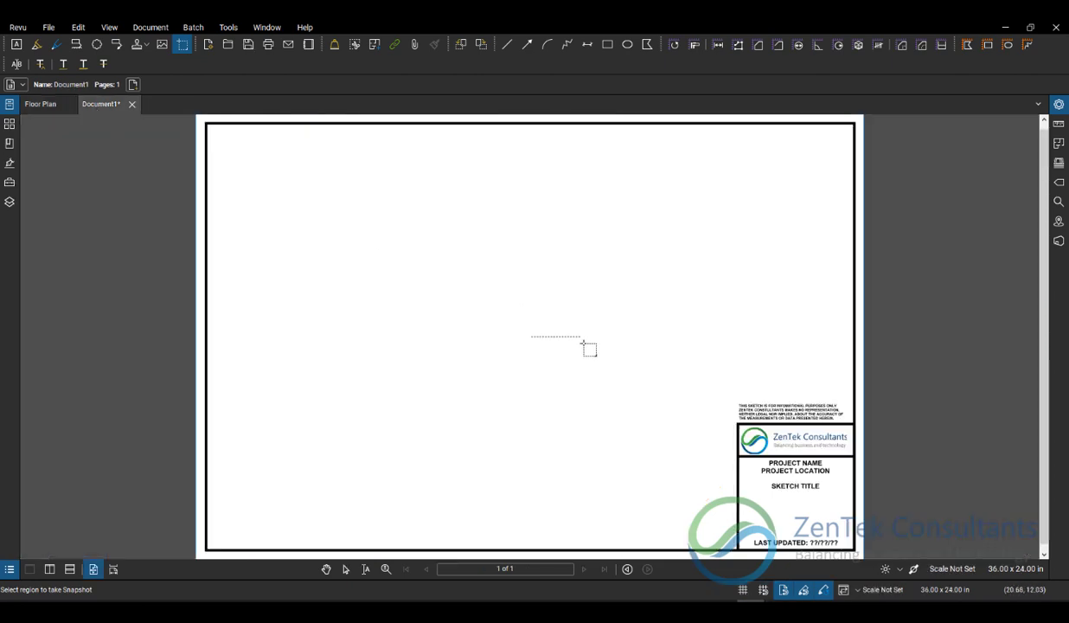
key("Escape")
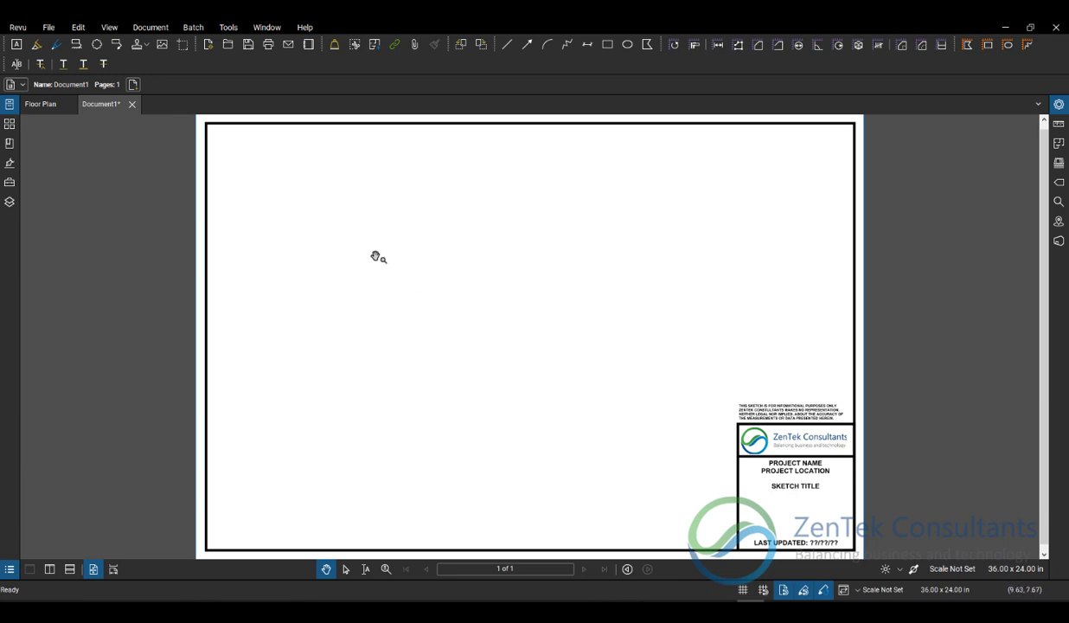
key("ctrl+v")
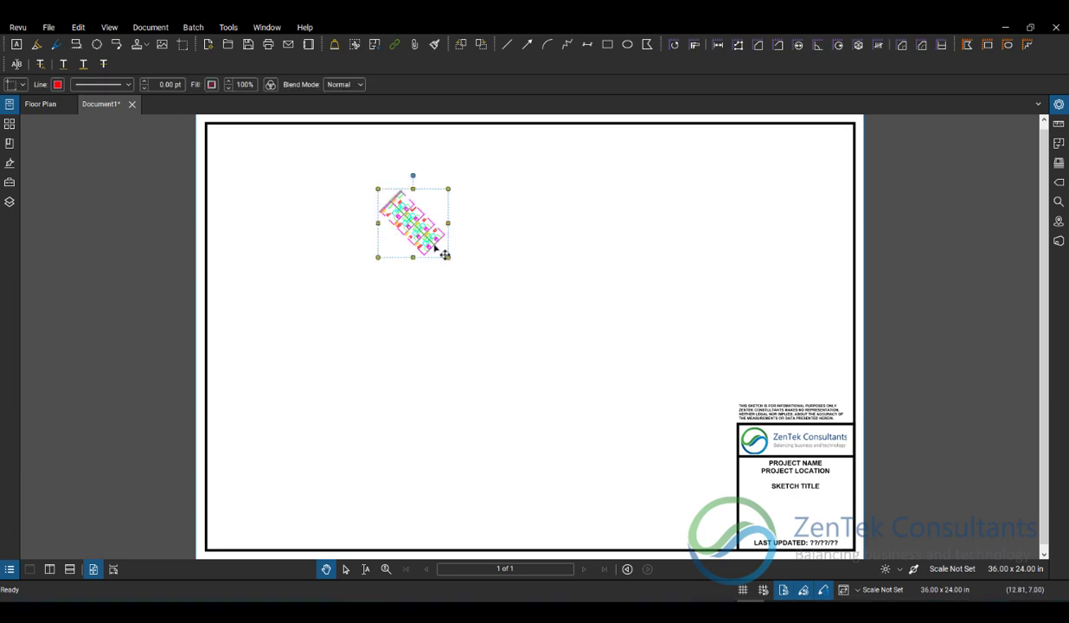
scroll(424, 205, "up", 3)
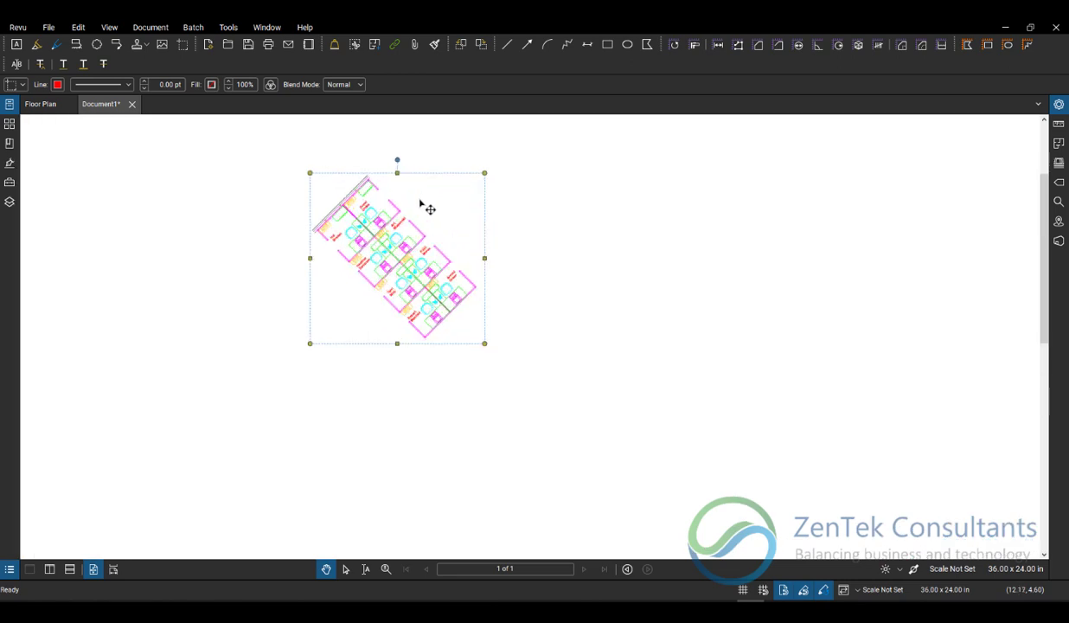
left_click_drag(397, 159, 481, 171)
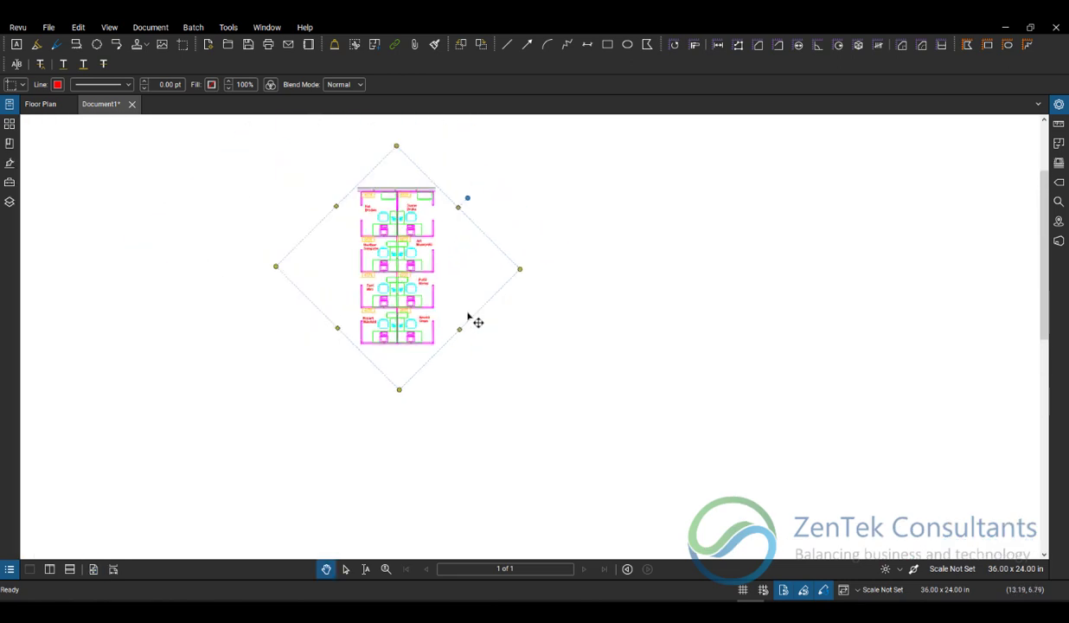
- Enlarge the cubicle snapshot to nearly the full height inside the sheet border and flatten it onto the page
scroll(454, 313, "down", 4)
left_click_drag(439, 313, 573, 560)
left_click_drag(389, 361, 550, 327)
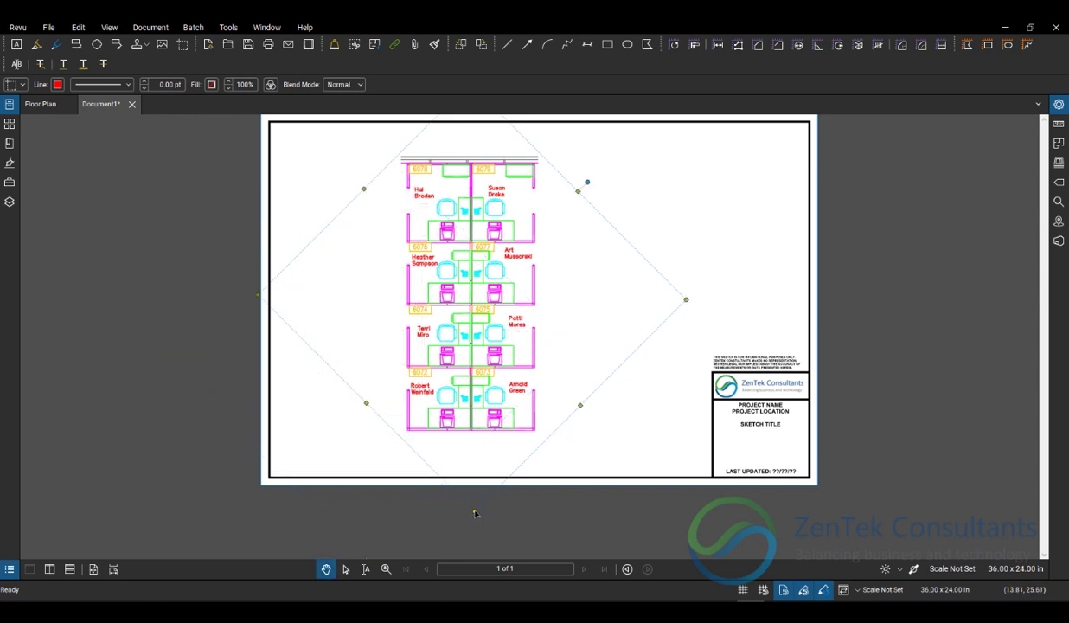
left_click_drag(474, 514, 475, 547)
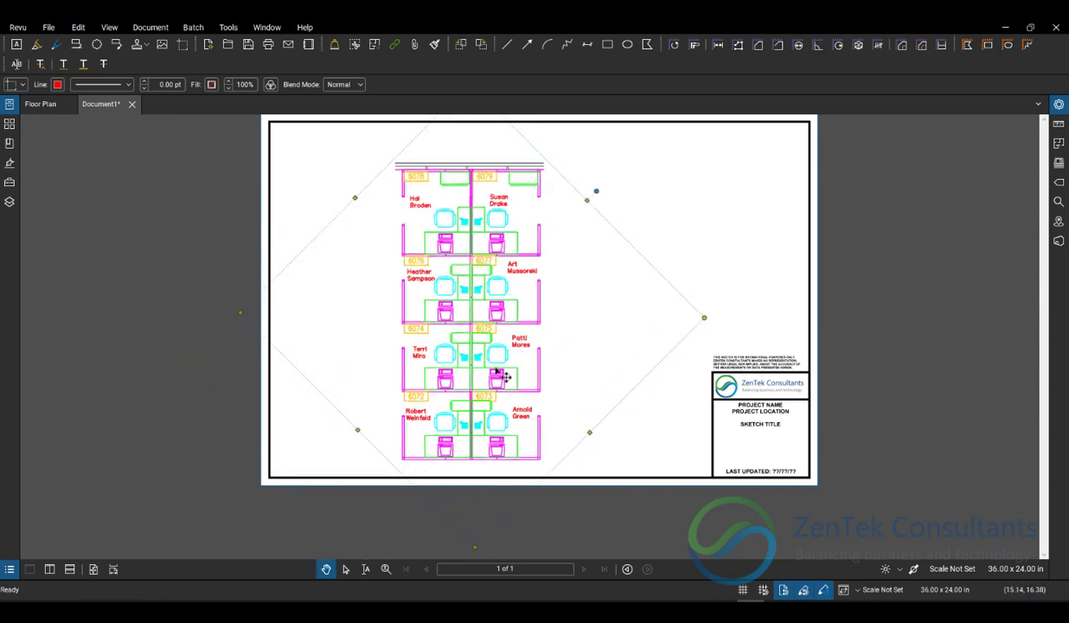
mouse_move(488, 364)
left_mouse_down()
mouse_move(501, 372)
mouse_move(504, 361)
left_mouse_up()
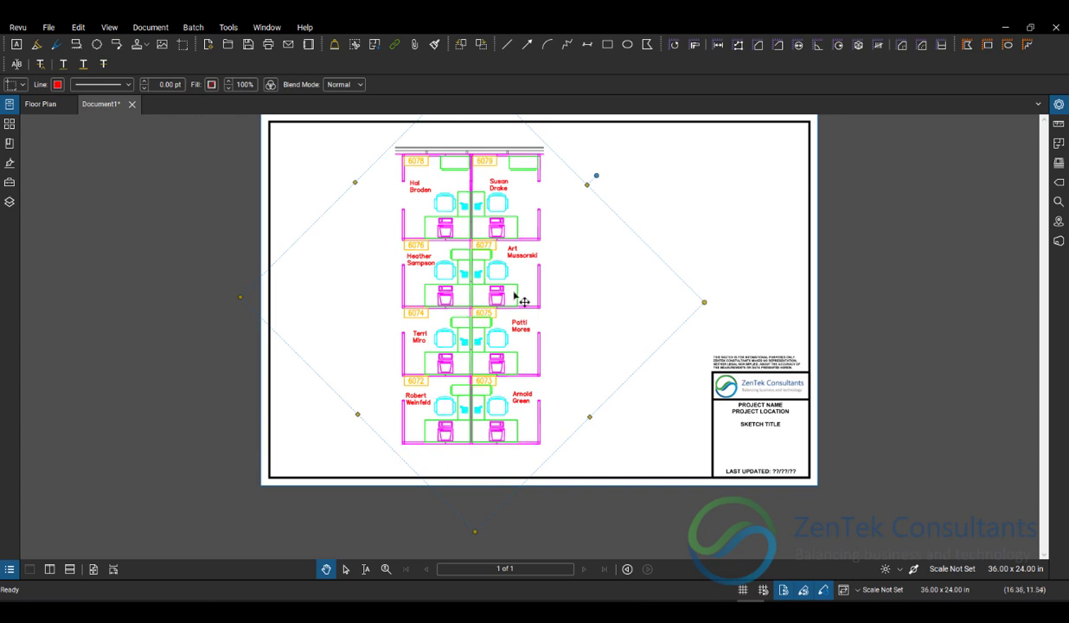
right_click(477, 264)
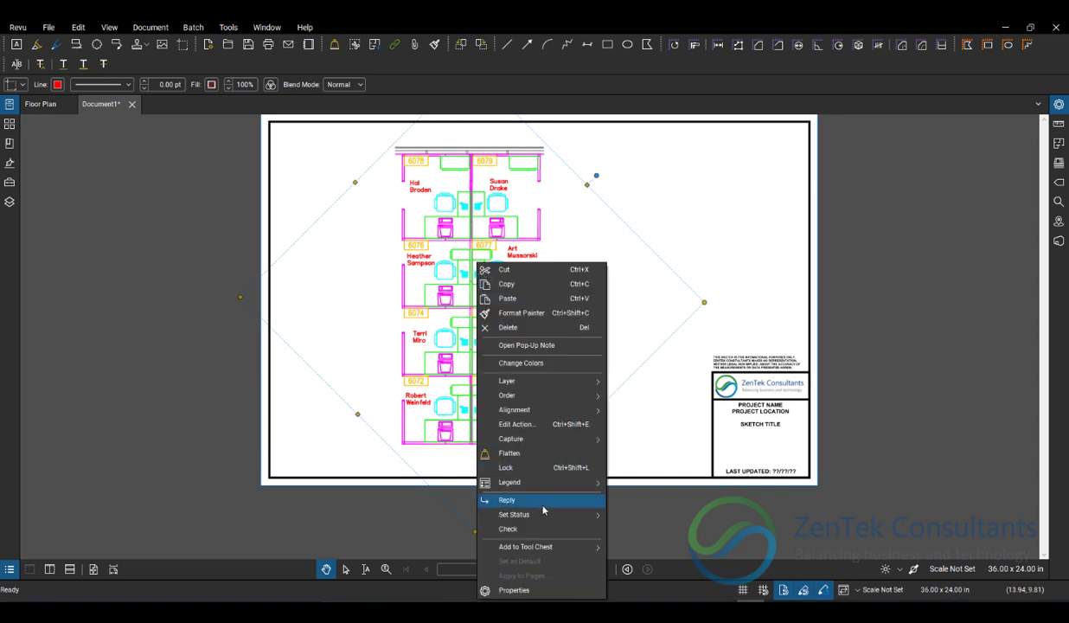
left_click(538, 453)
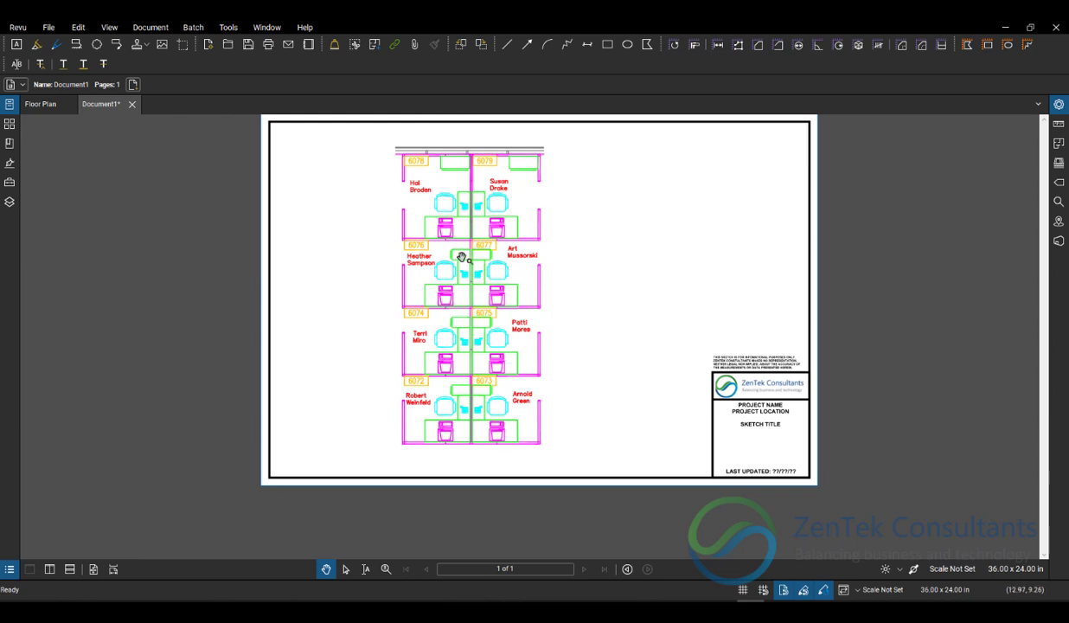
- Erase the occupant names from the page content in cubicles 6078, 6079, 6076 and 6077
scroll(453, 183, "up", 1)
scroll(452, 184, "up", 2)
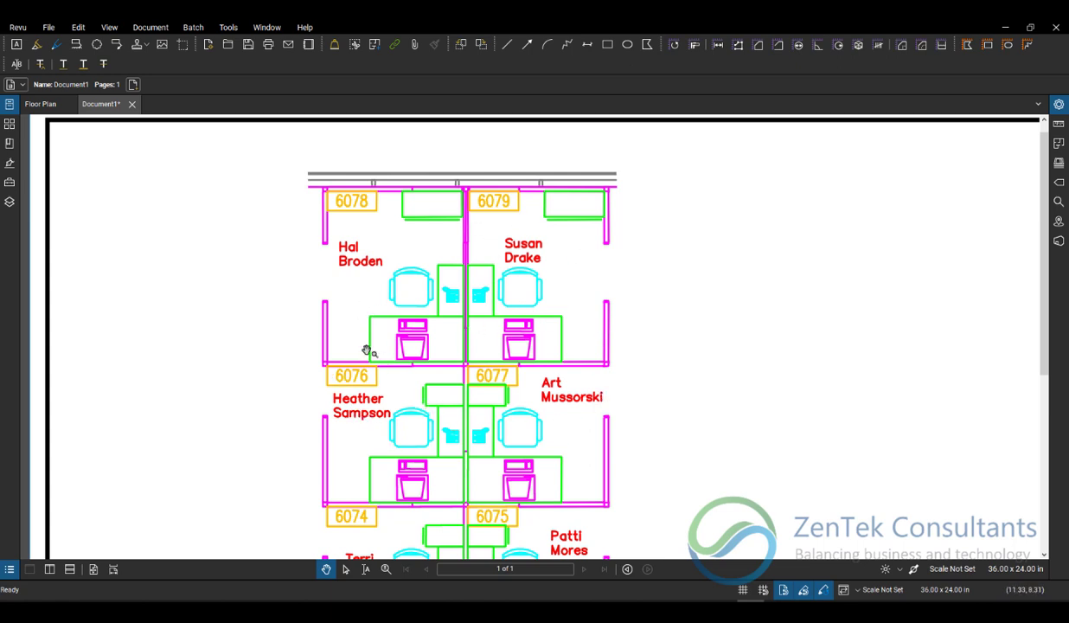
left_click(79, 28)
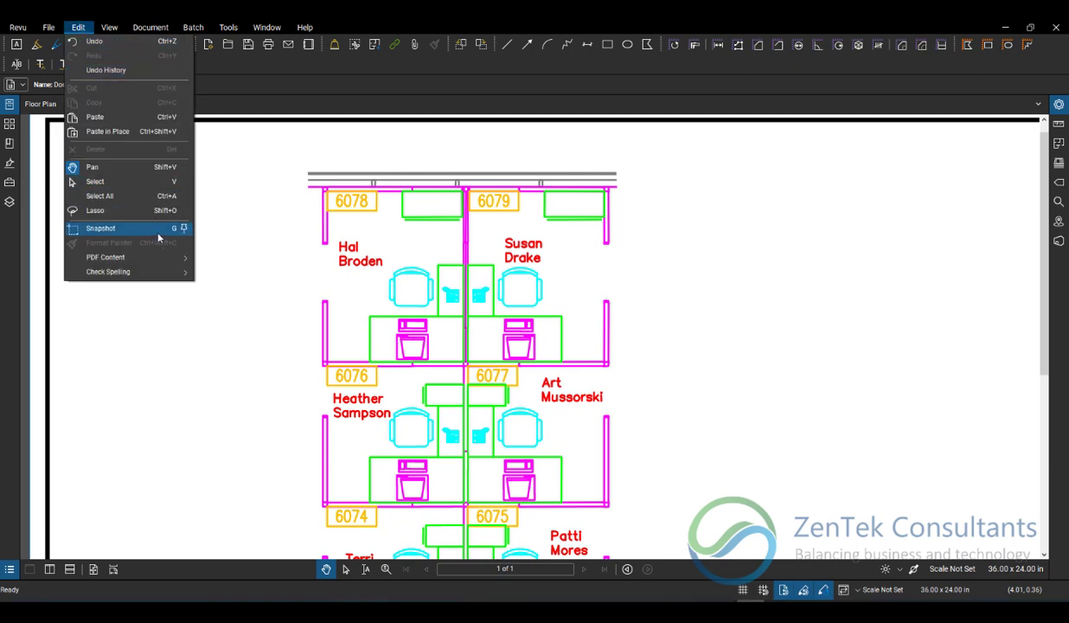
mouse_move(156, 259)
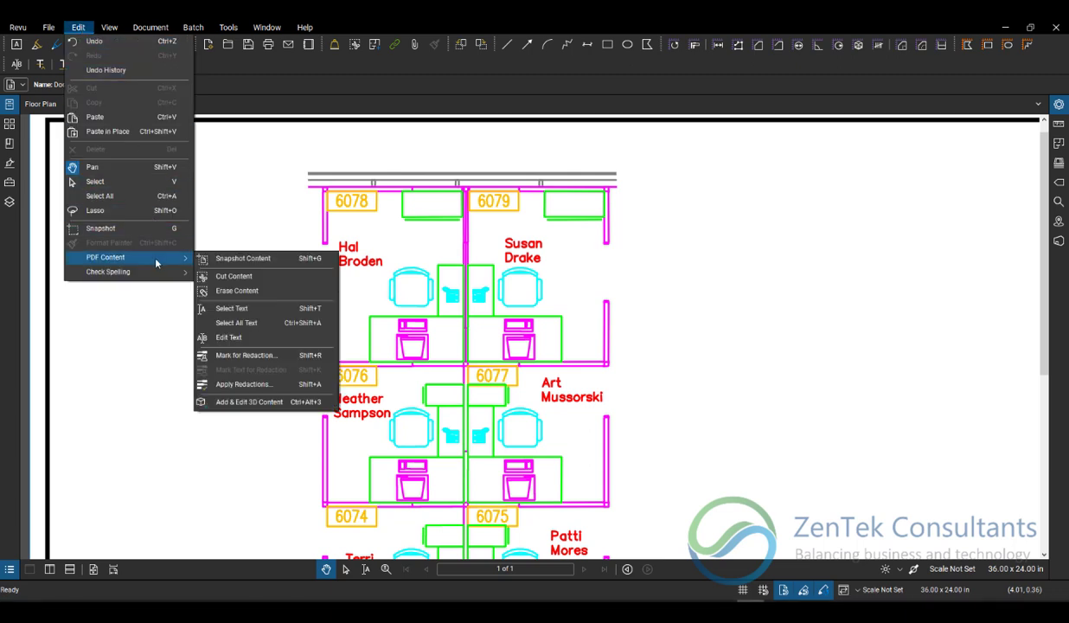
left_click(238, 290)
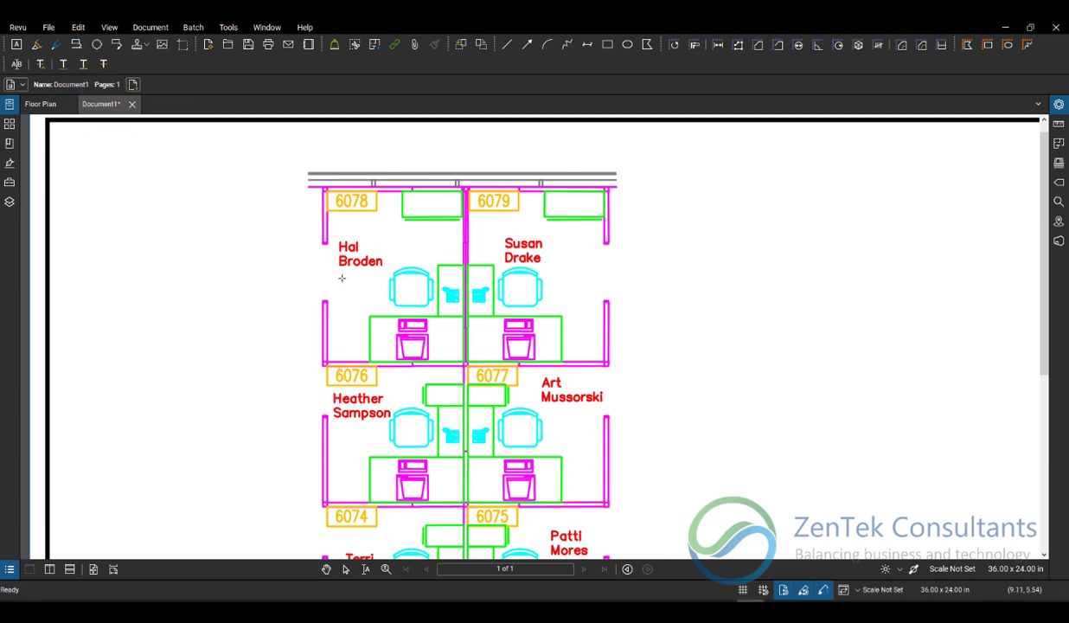
left_click_drag(325, 228, 382, 271)
left_click_drag(494, 229, 546, 262)
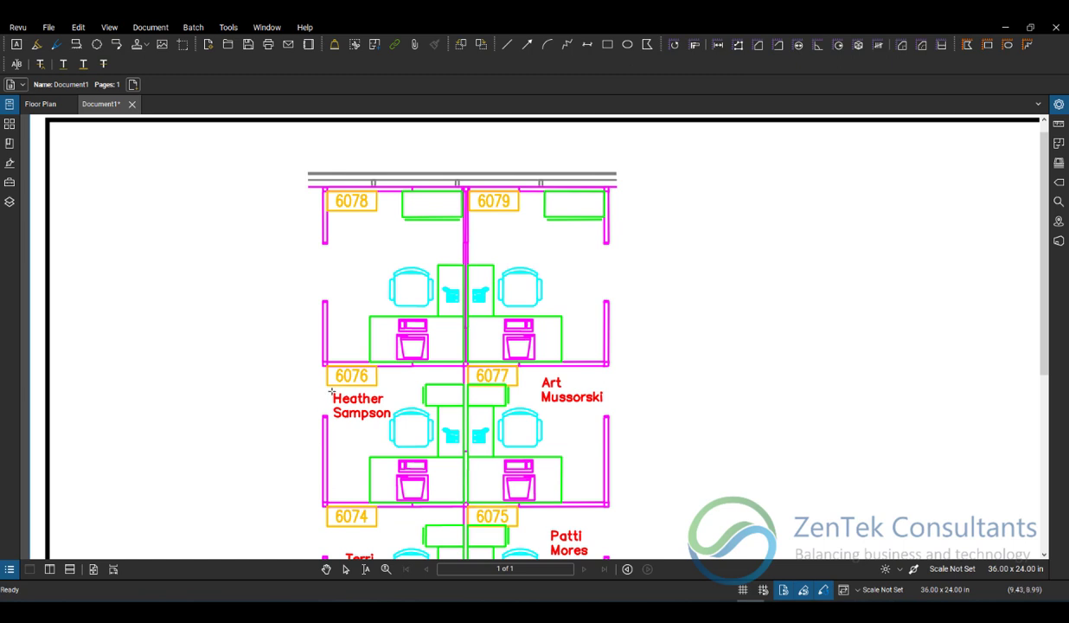
left_click_drag(332, 391, 390, 419)
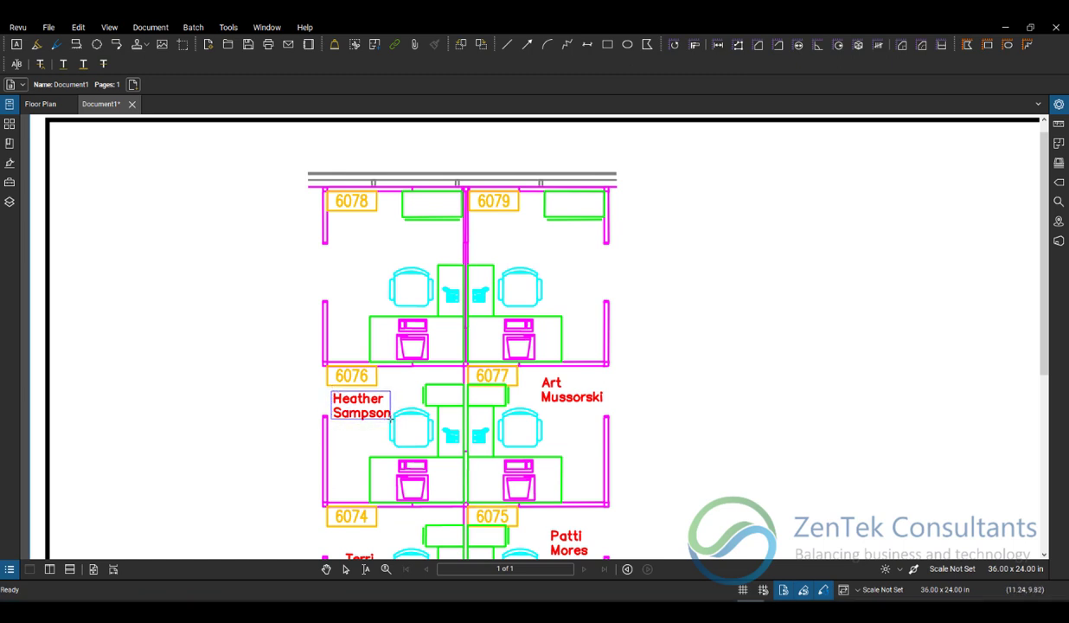
left_click_drag(540, 378, 608, 405)
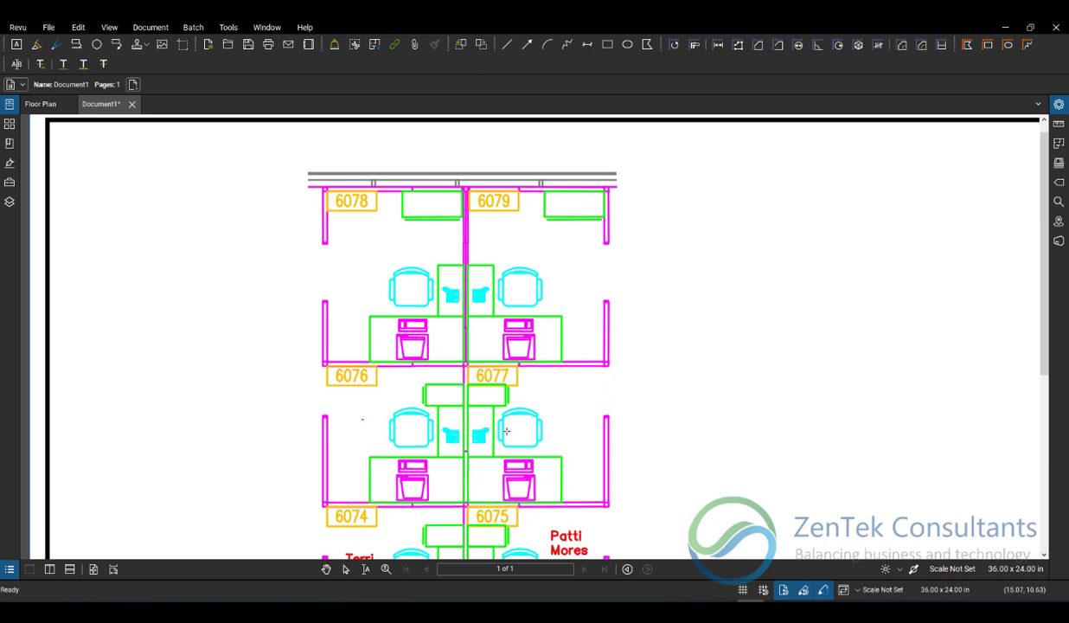
scroll(506, 430, "up", 1)
left_click_drag(510, 356, 514, 378)
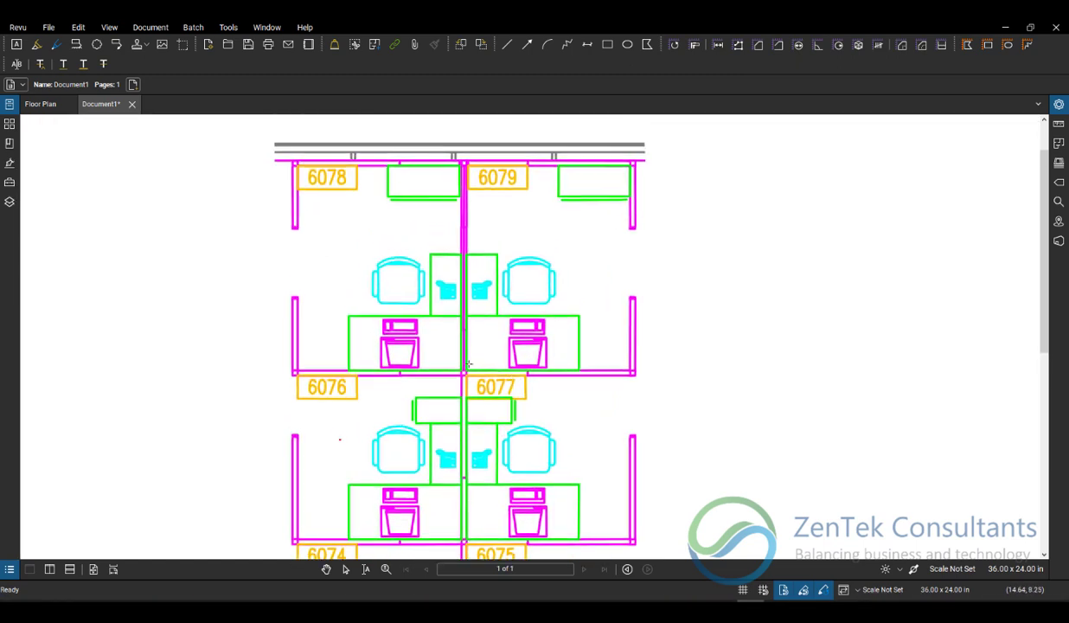
key("v")
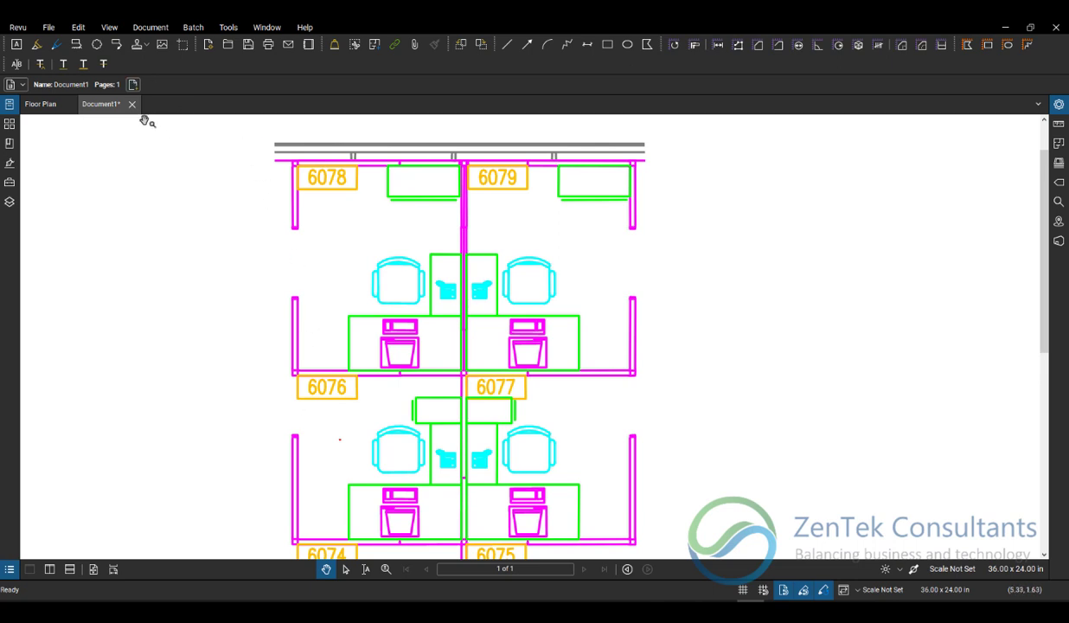
- Cut the 6076 number label out of the page content and paste it outside the cubicle block, above and left of label 6074
left_click(77, 28)
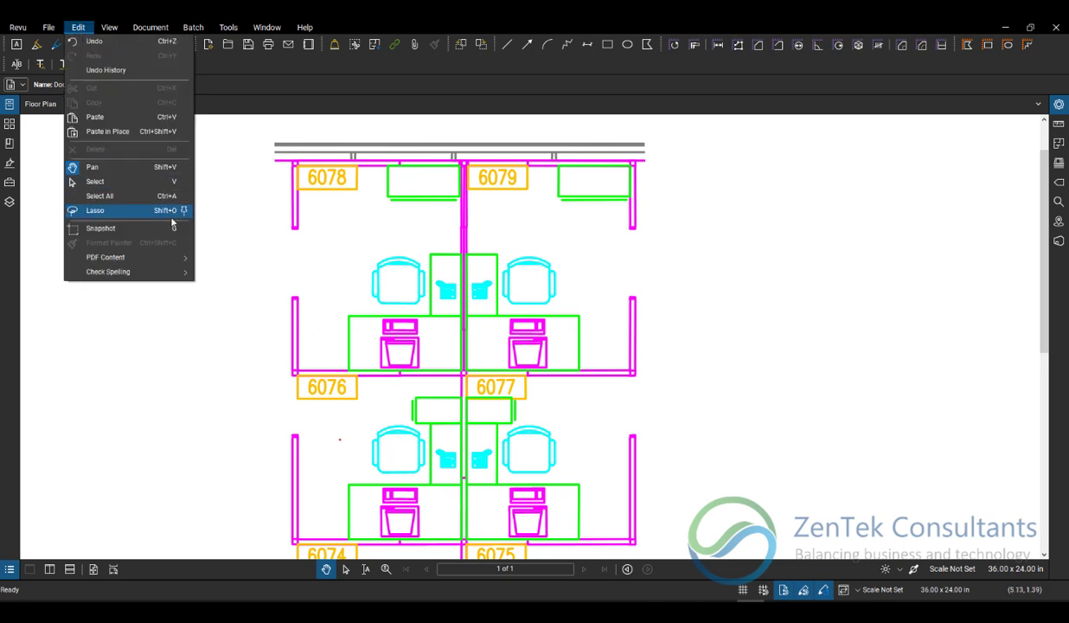
mouse_move(156, 261)
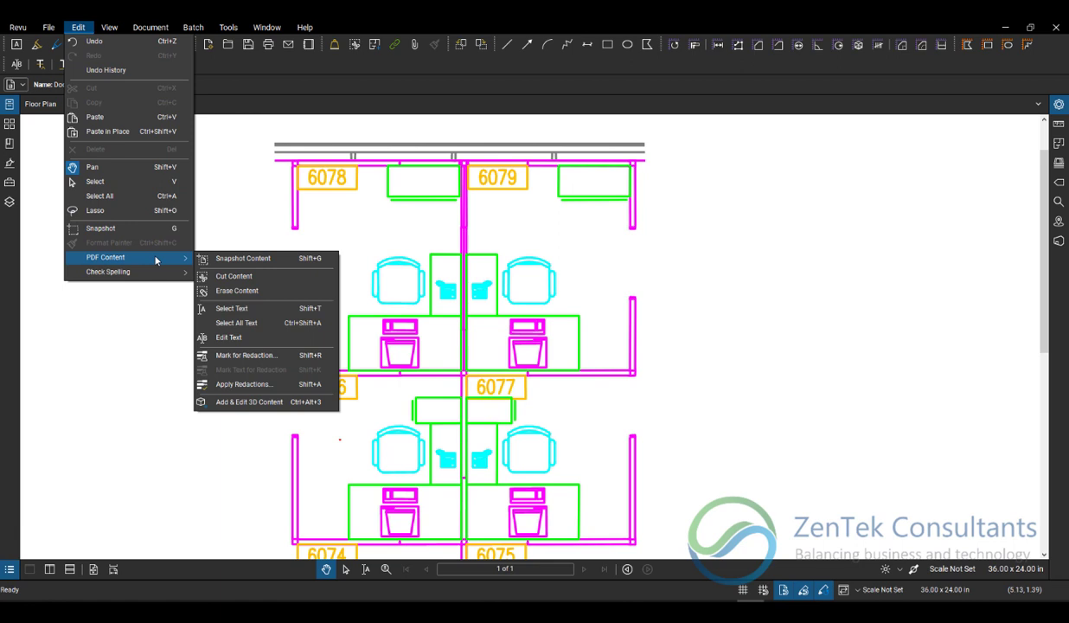
left_click(274, 279)
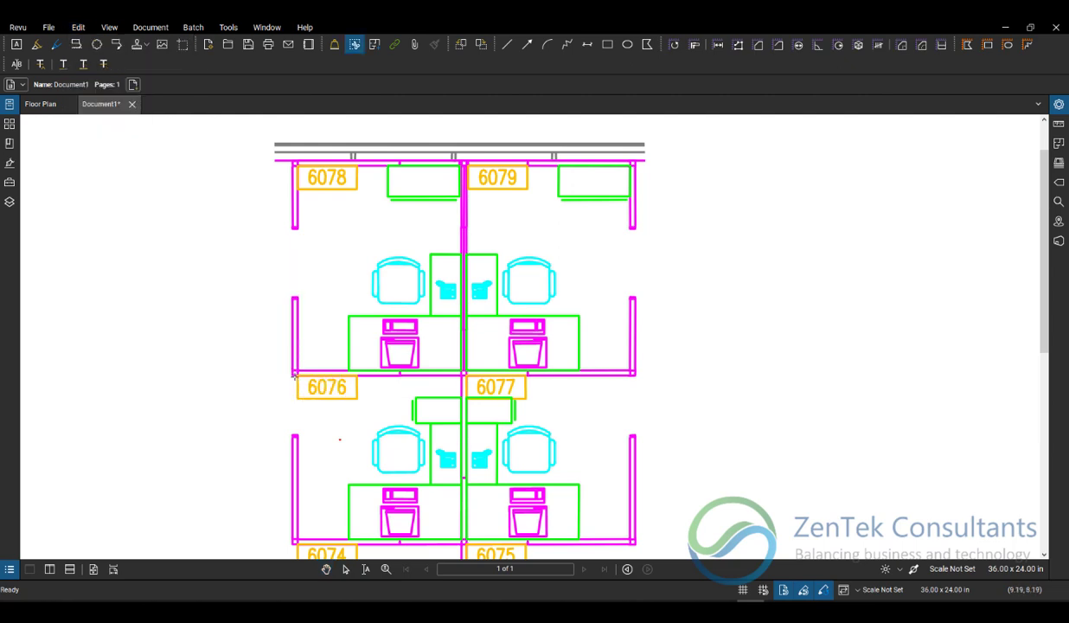
scroll(292, 373, "up", 3)
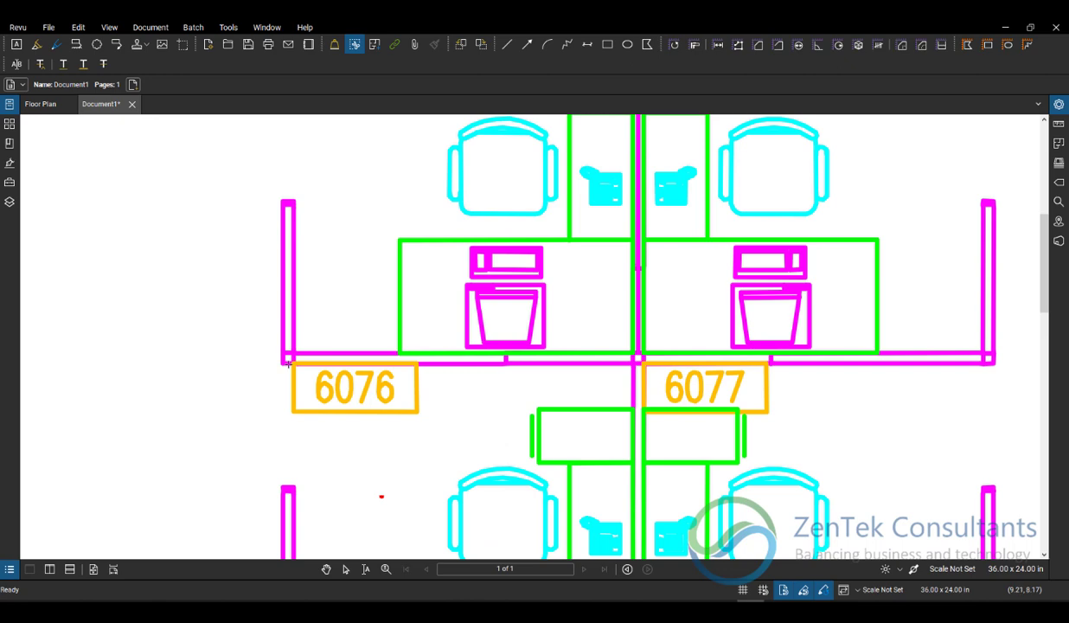
mouse_move(288, 364)
left_mouse_down()
mouse_move(385, 388)
mouse_move(422, 415)
mouse_move(358, 307)
left_mouse_up()
scroll(391, 446, "down", 2)
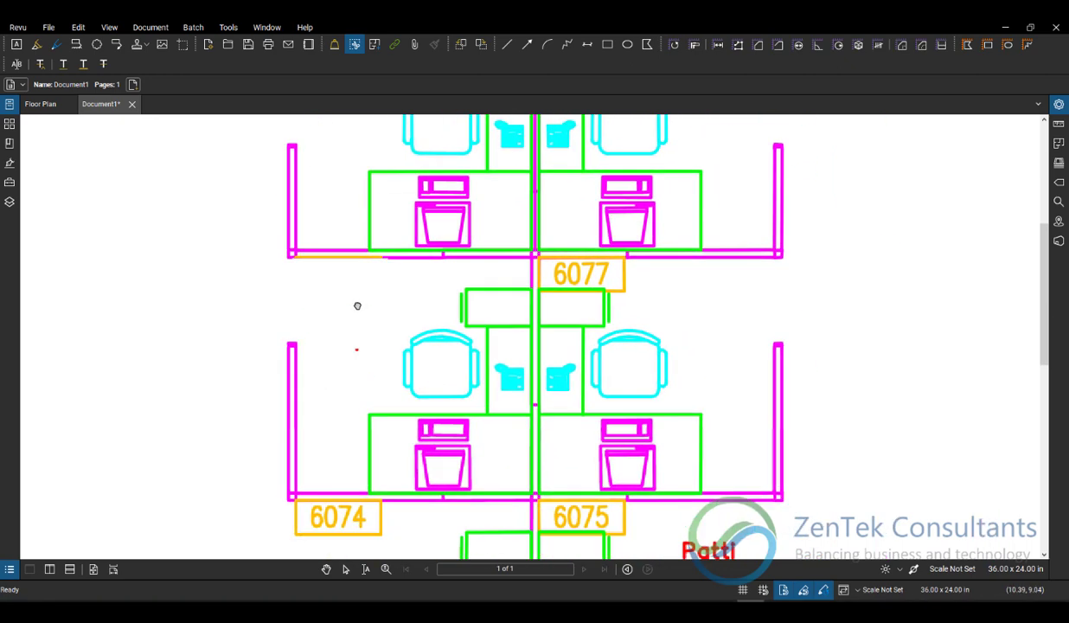
key("ctrl+z")
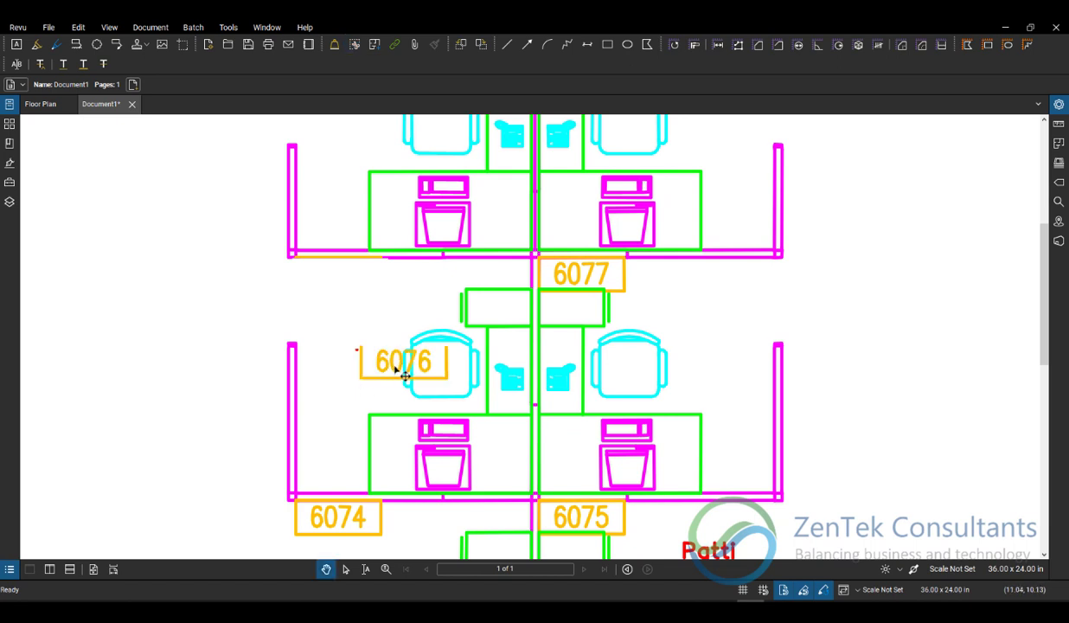
left_click_drag(403, 374, 238, 467)
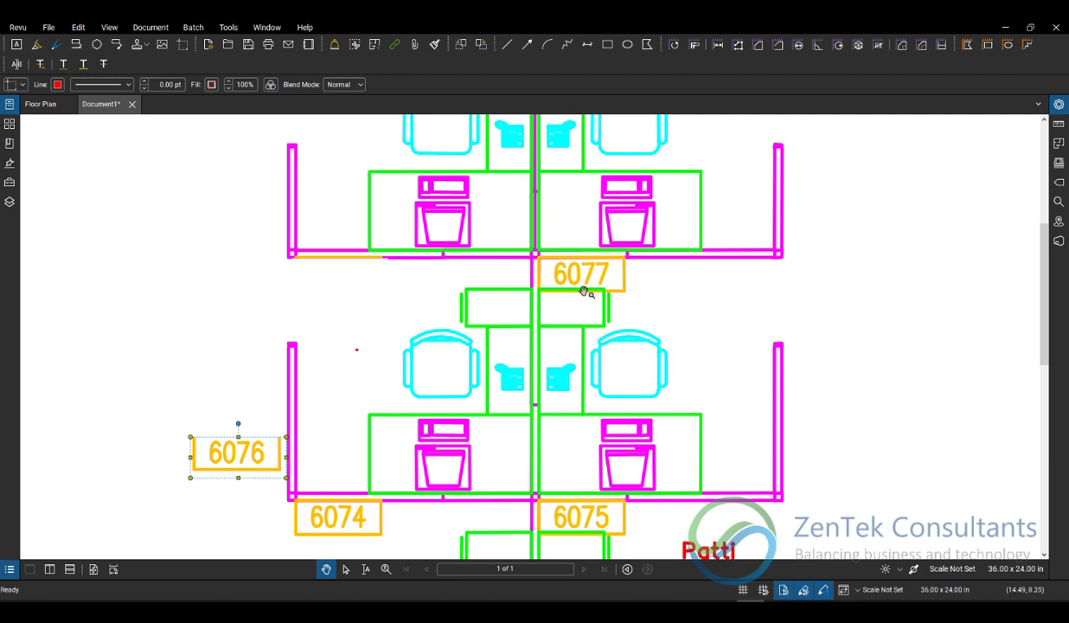
- Flatten the moved 6076 label onto the page and erase the stray red mark from the page content in cubicle 6076
right_click(258, 443)
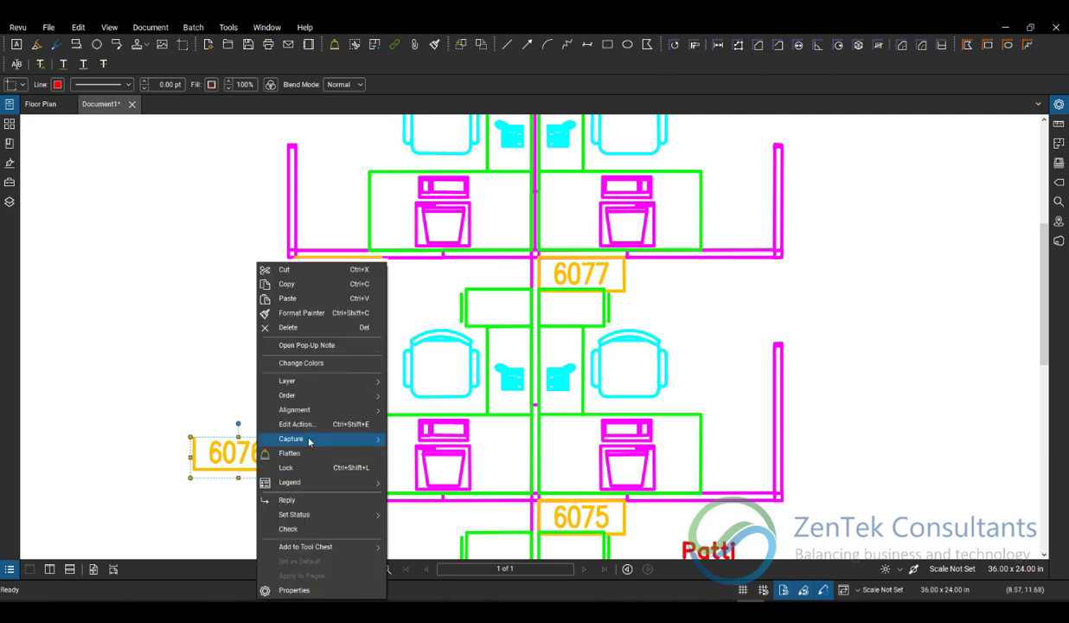
left_click(317, 452)
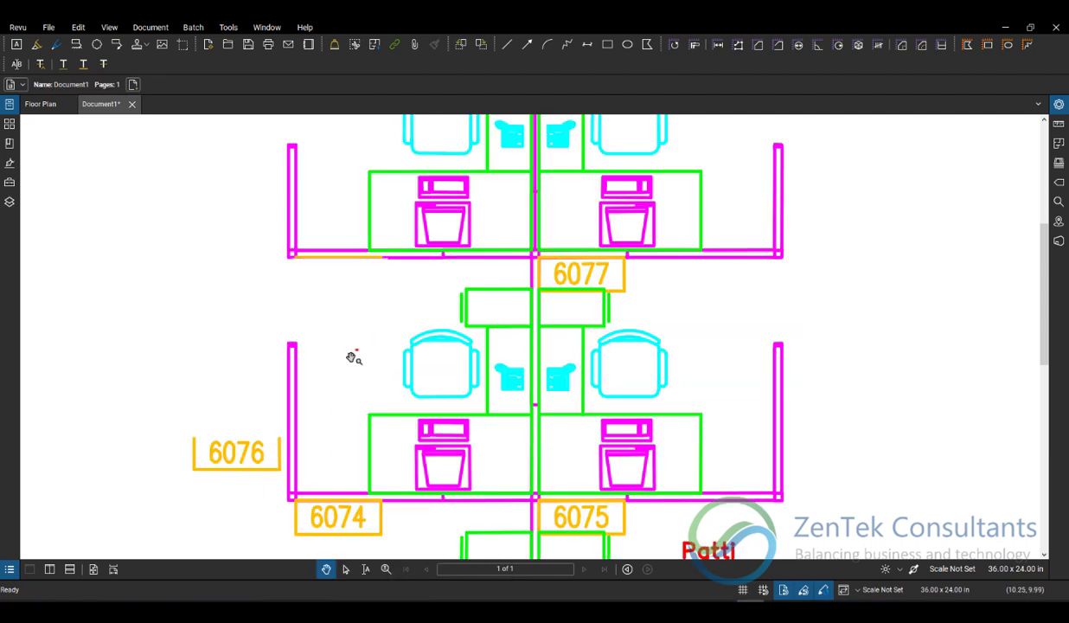
left_click(77, 28)
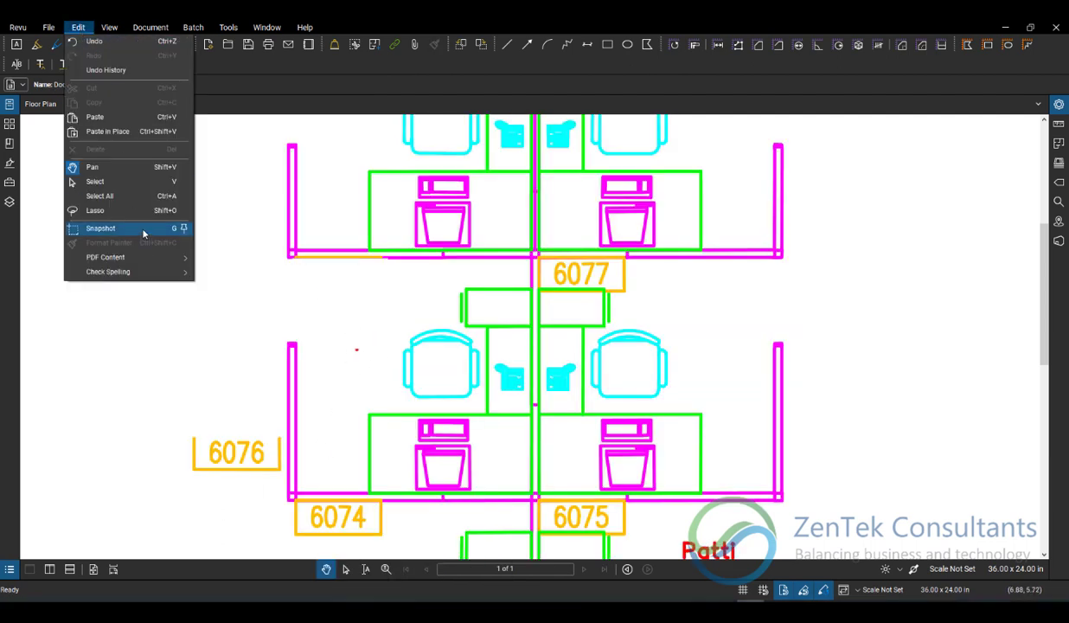
mouse_move(138, 257)
left_click(247, 283)
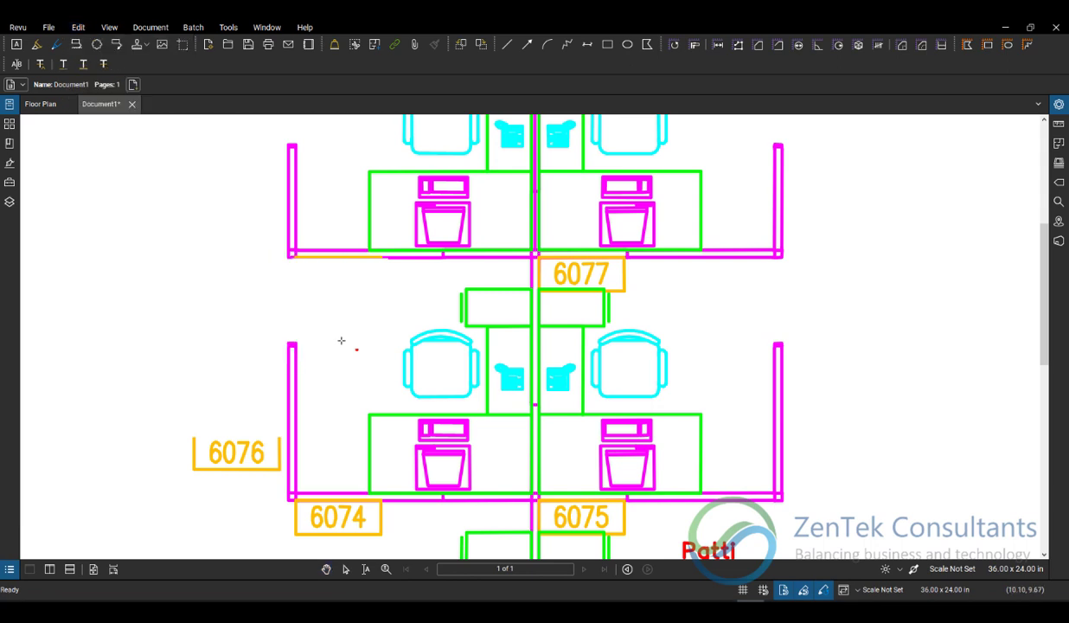
left_click_drag(341, 337, 387, 377)
left_click(78, 27)
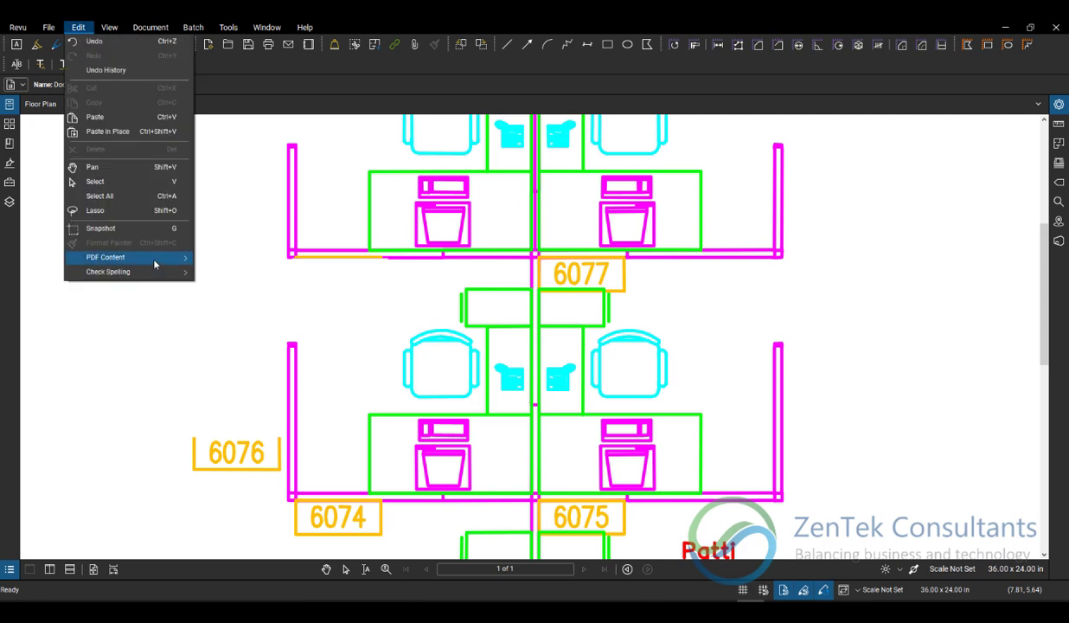
mouse_move(148, 257)
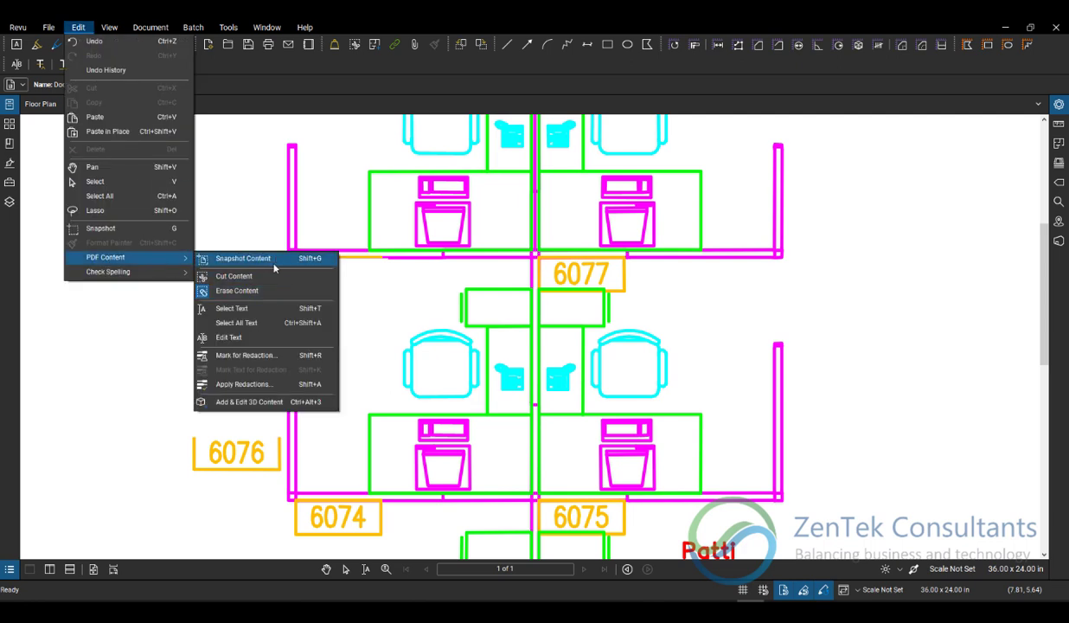
left_click(136, 353)
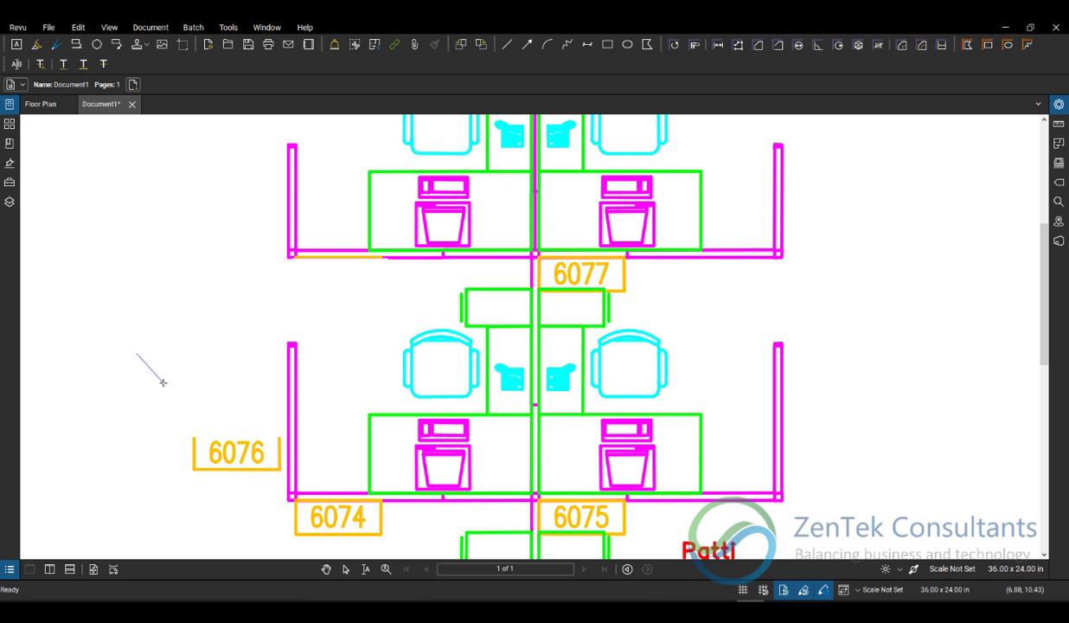
key("Escape")
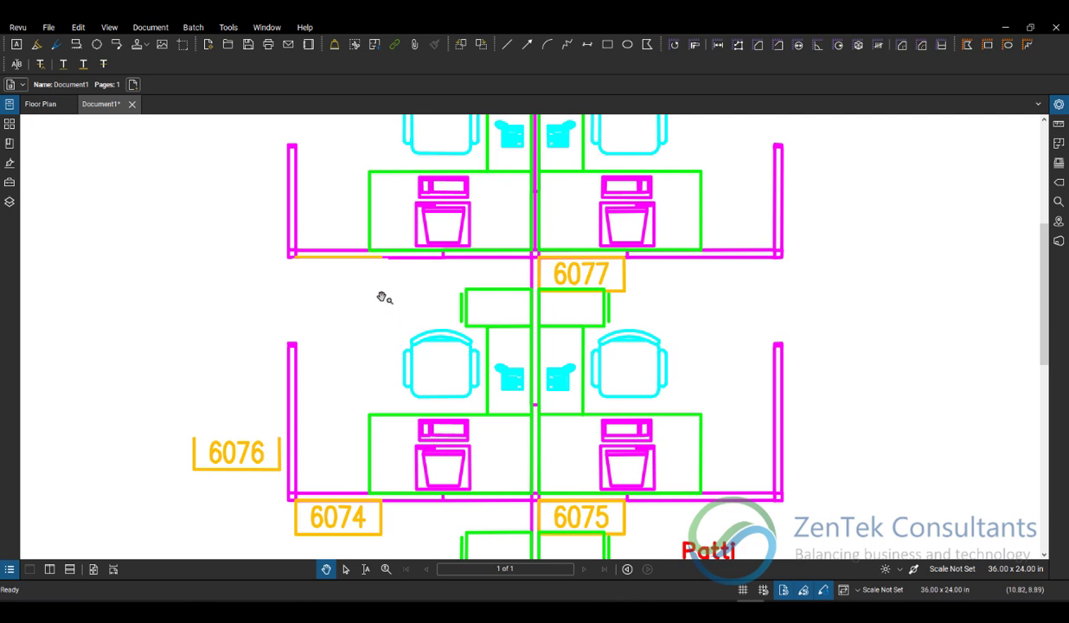
- Cut the desk, chair and other furniture in cubicle 6076 out of the page content, leaving the outer walls
scroll(364, 290, "down", 2)
left_click_drag(363, 289, 360, 326)
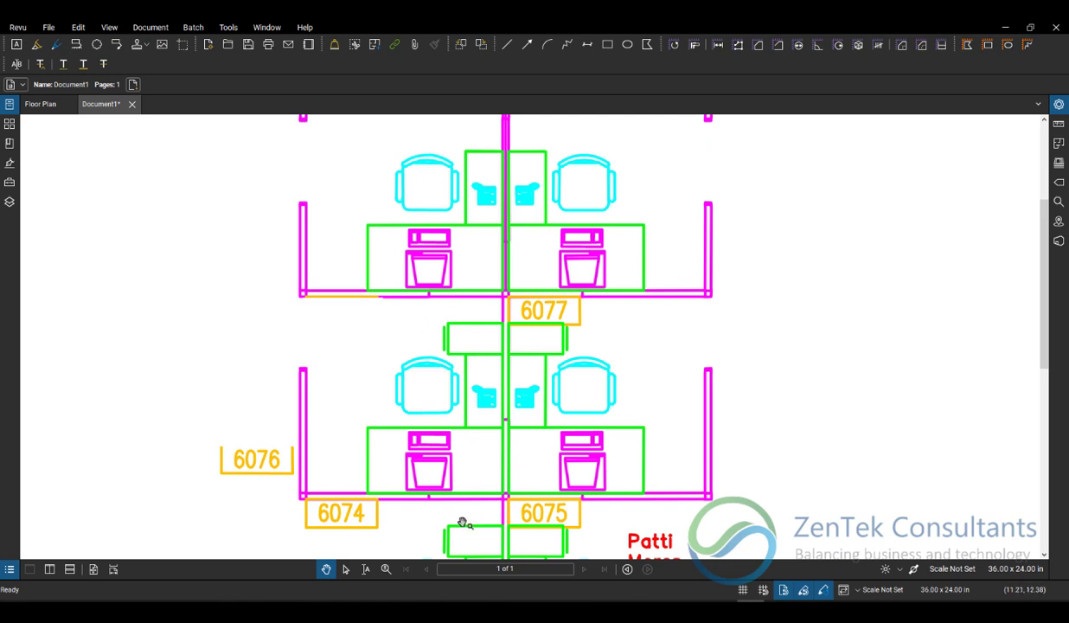
left_click(78, 26)
mouse_move(146, 260)
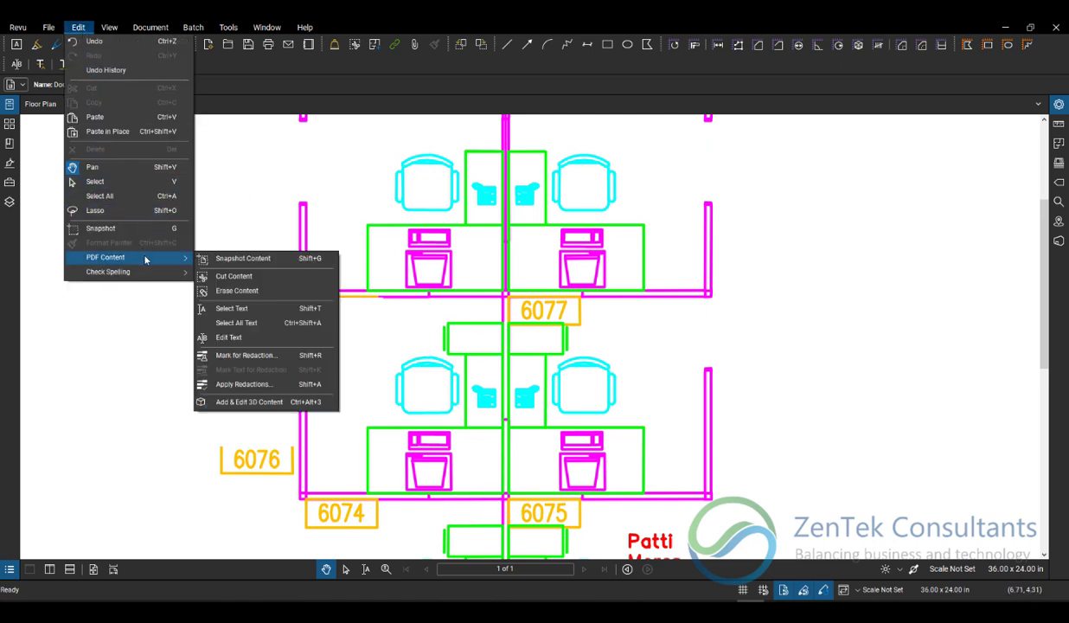
left_click(228, 277)
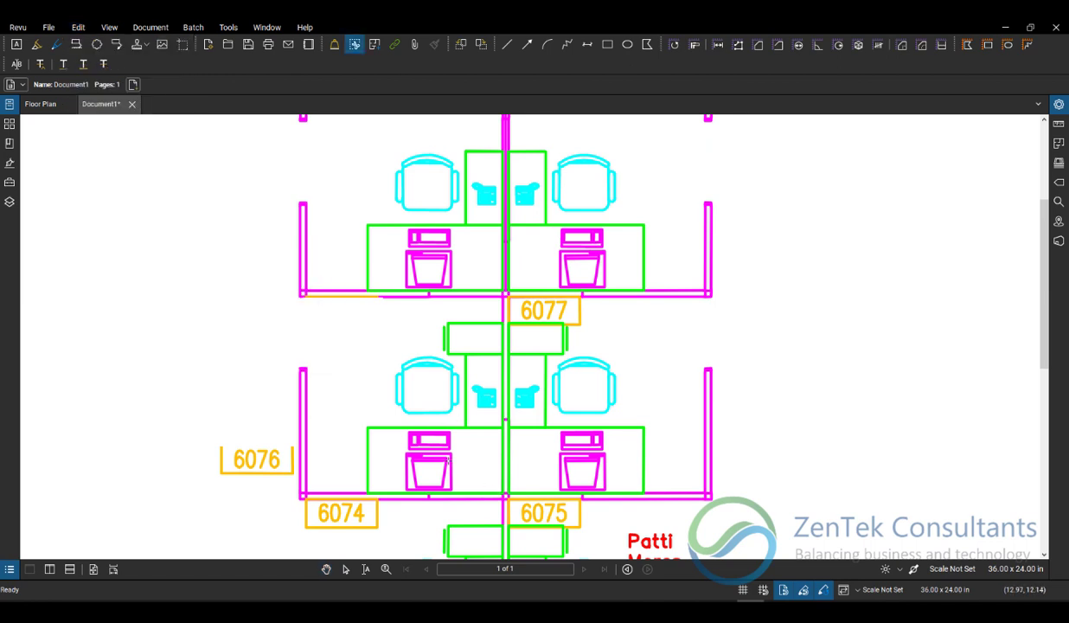
left_click_drag(320, 306, 505, 493)
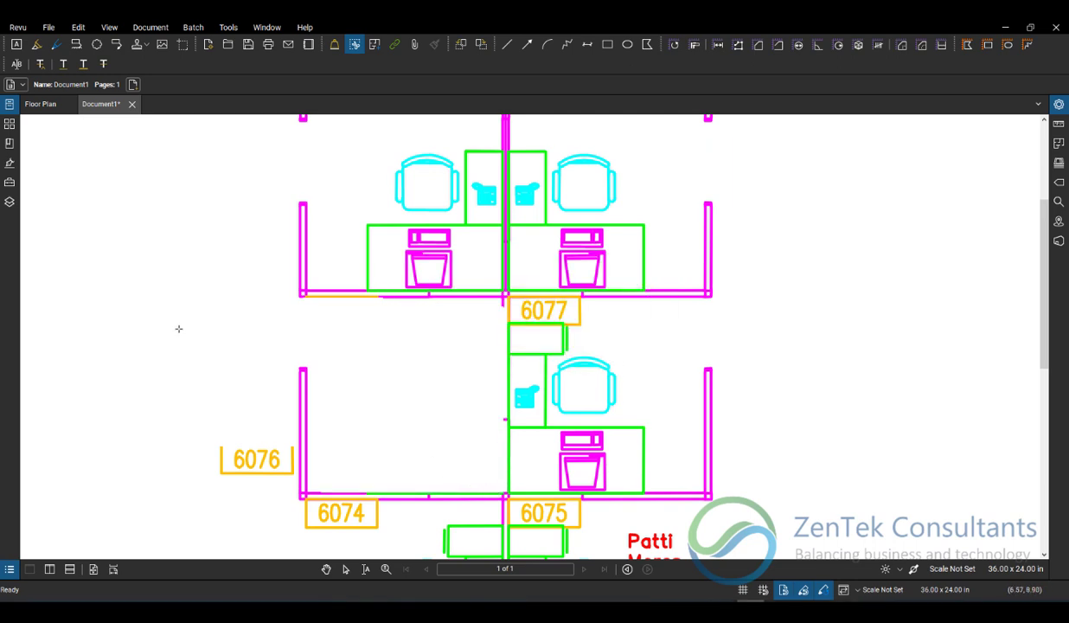
key("Escape")
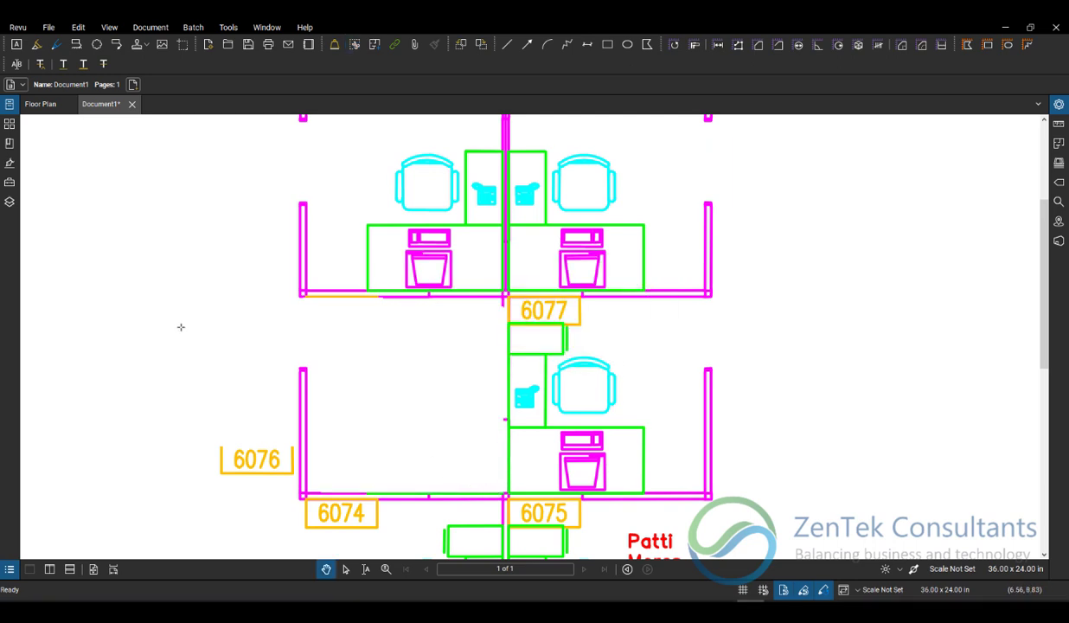
- Paste the cut furniture and place it in the emptied cubicle 6076, rotated 180 degrees
key("ctrl+v")
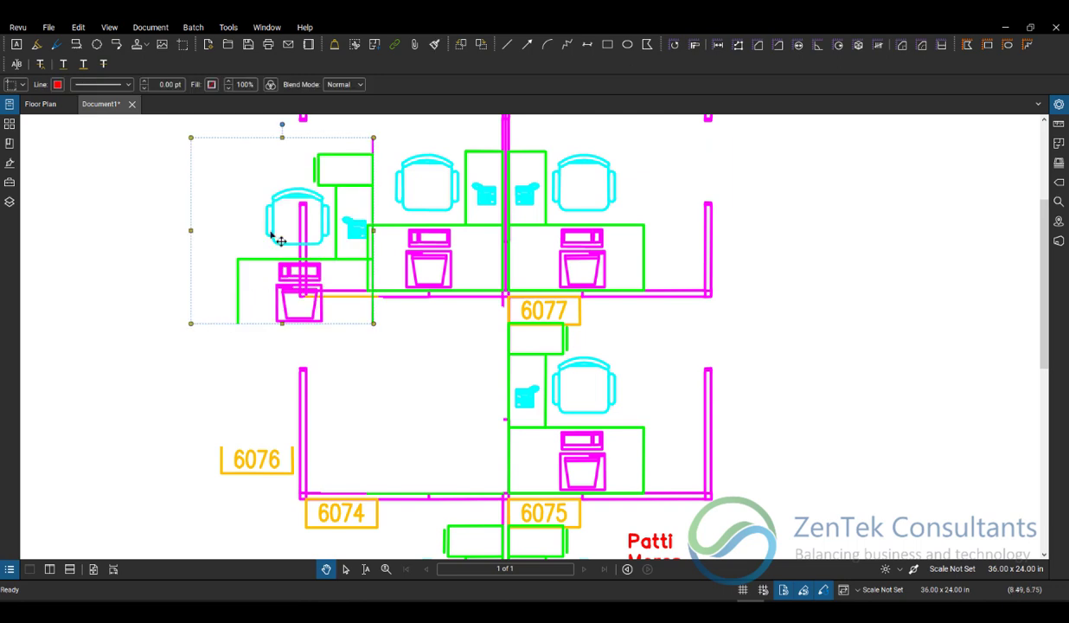
left_click_drag(270, 230, 211, 315)
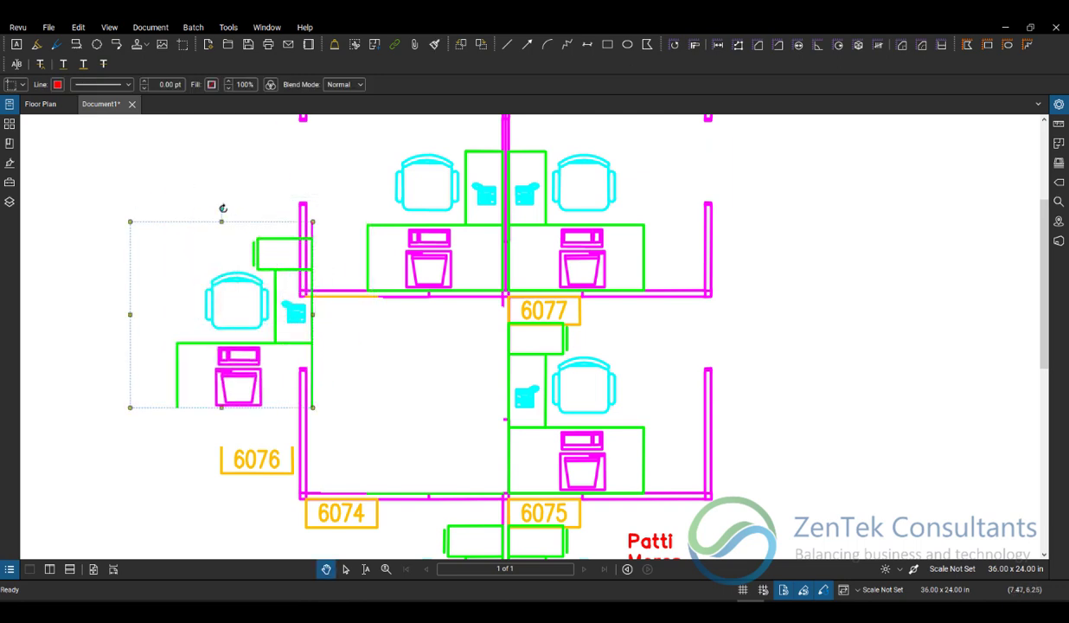
left_click_drag(222, 210, 220, 449)
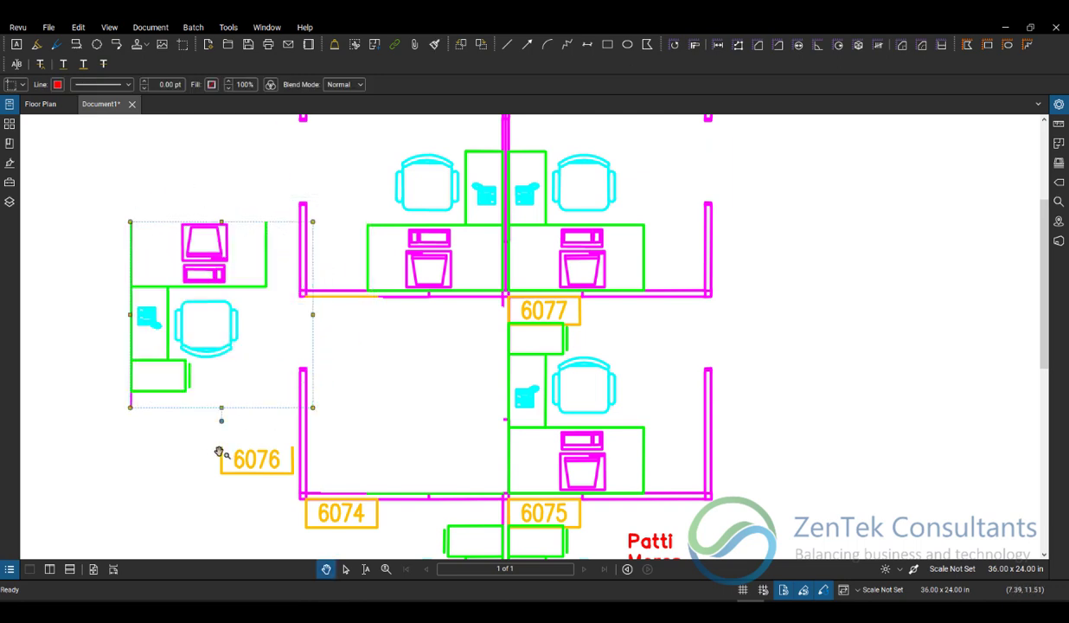
left_click_drag(220, 334, 456, 411)
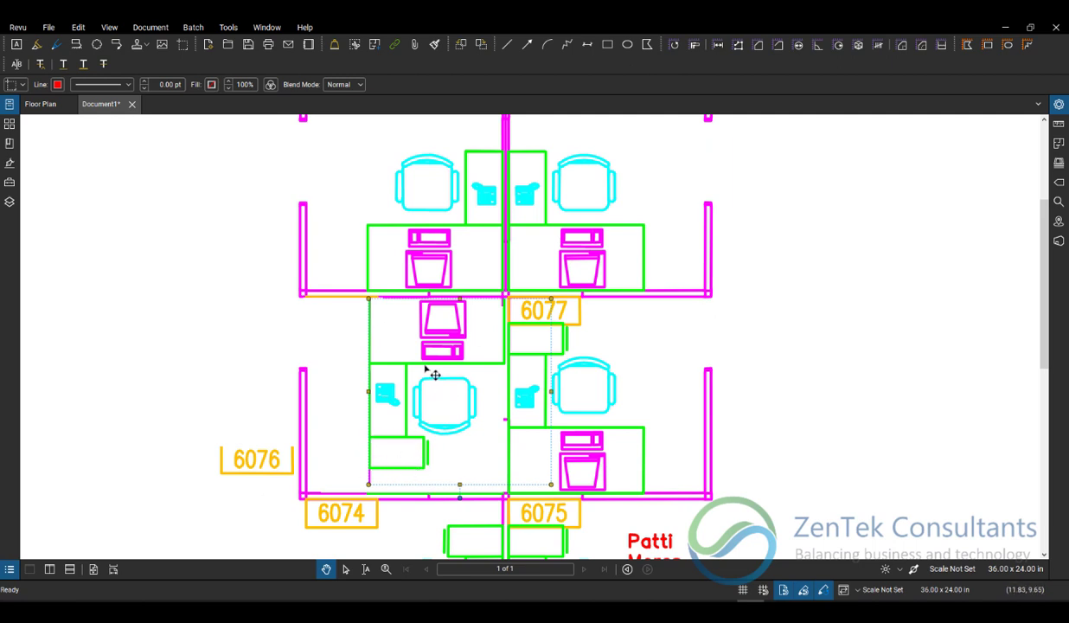
- Rotate the furniture about 45 degrees further clockwise, set it diagonally in cubicle 6076 and flatten it onto the page
left_click_drag(468, 363, 173, 296)
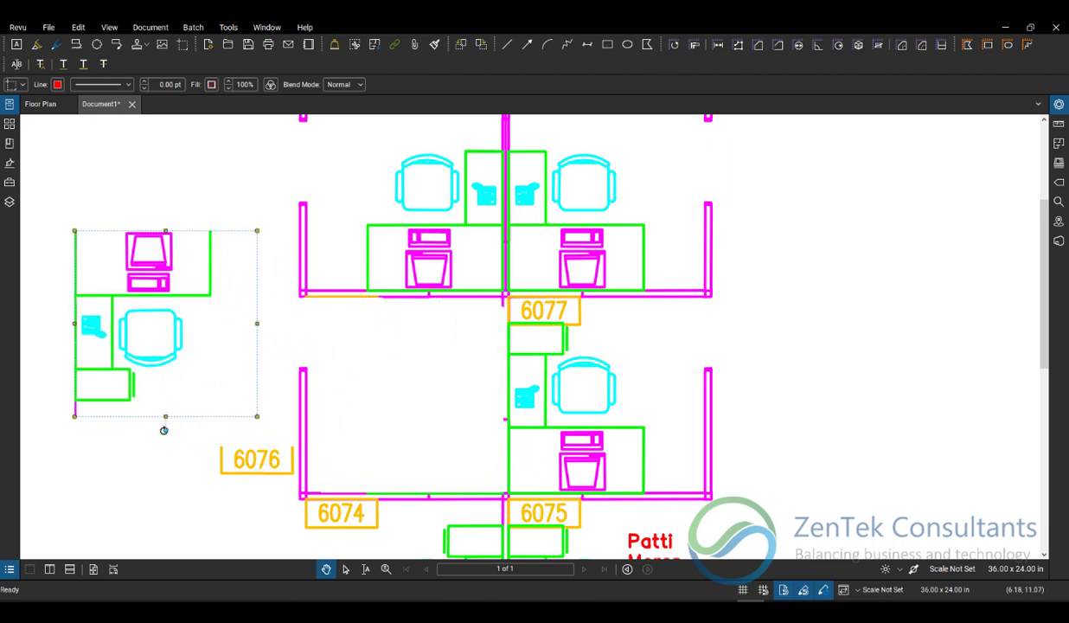
left_click_drag(164, 430, 76, 441)
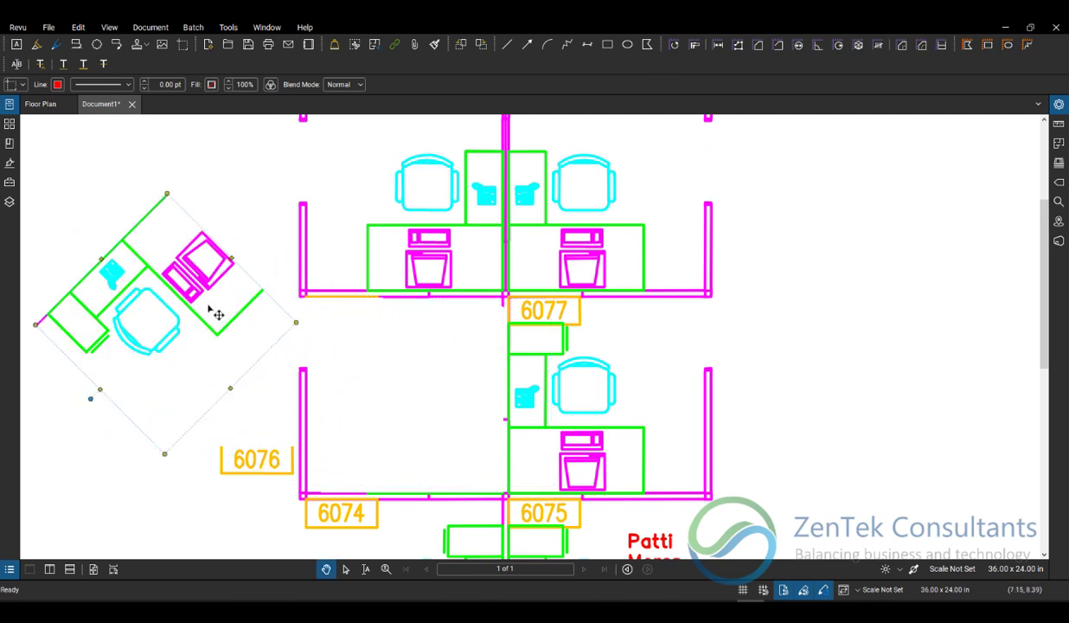
left_click_drag(218, 315, 459, 392)
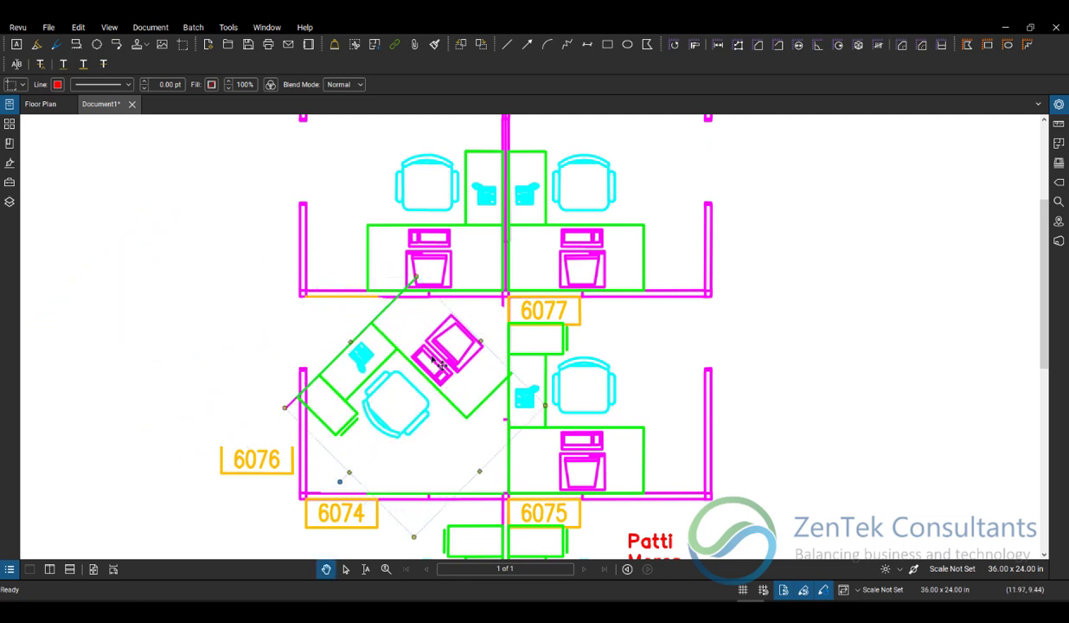
right_click(432, 358)
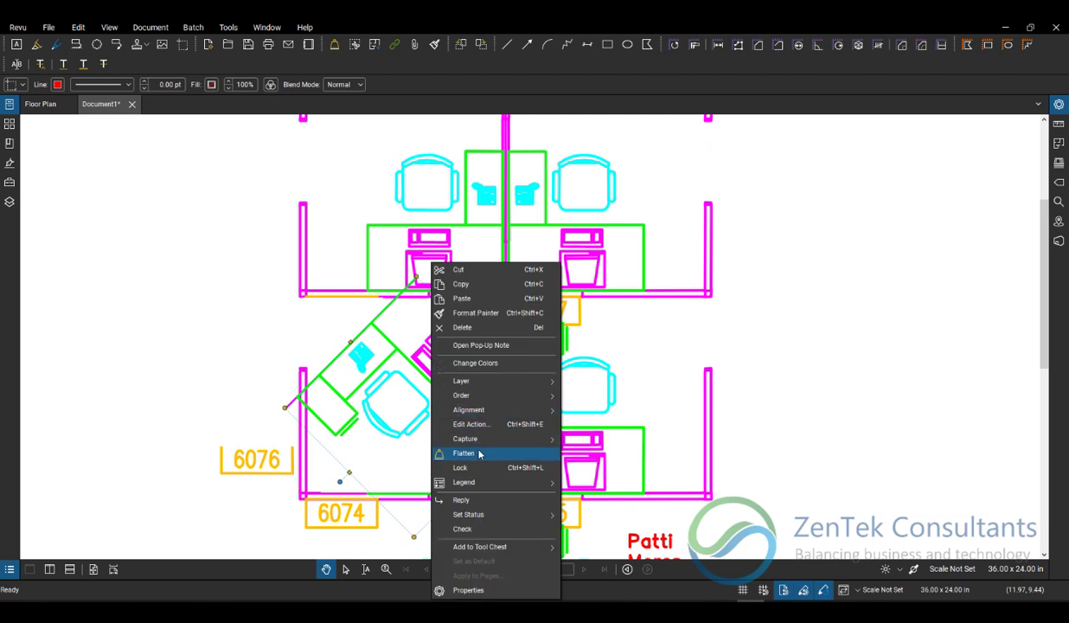
left_click(796, 378)
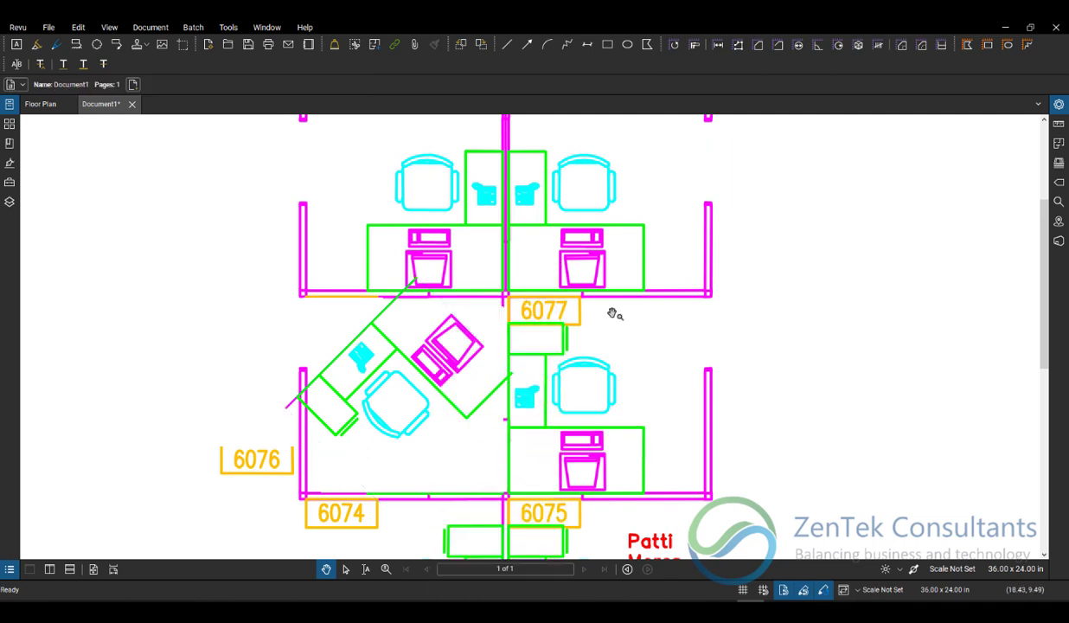